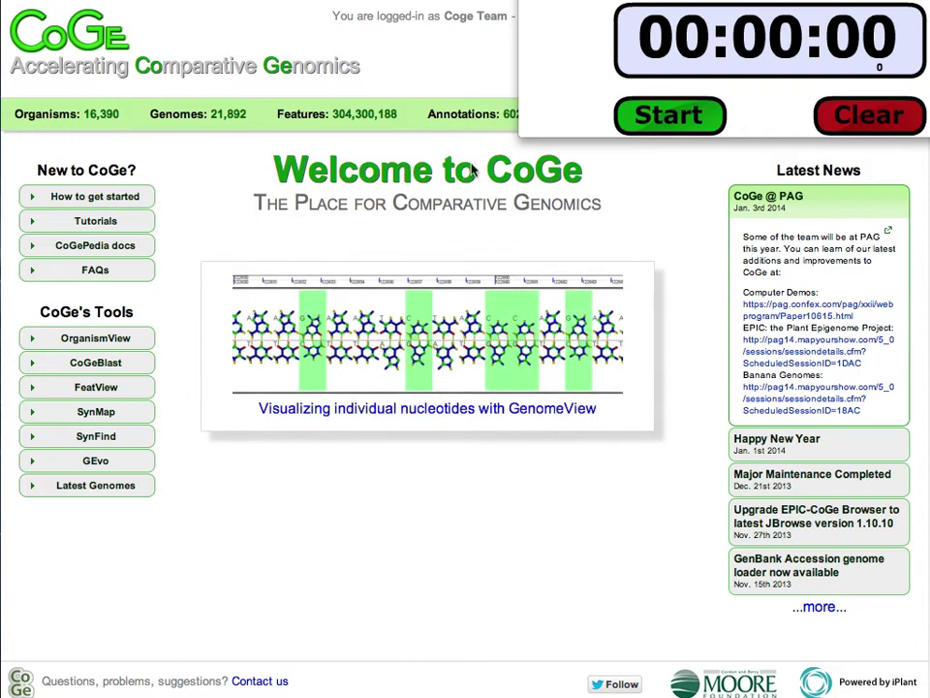
# On the My Stuff profile page, show the create options: New Group, New Notebook, Load Genome, Load Annotation, Load Experiment
pyautogui.click(673, 120)
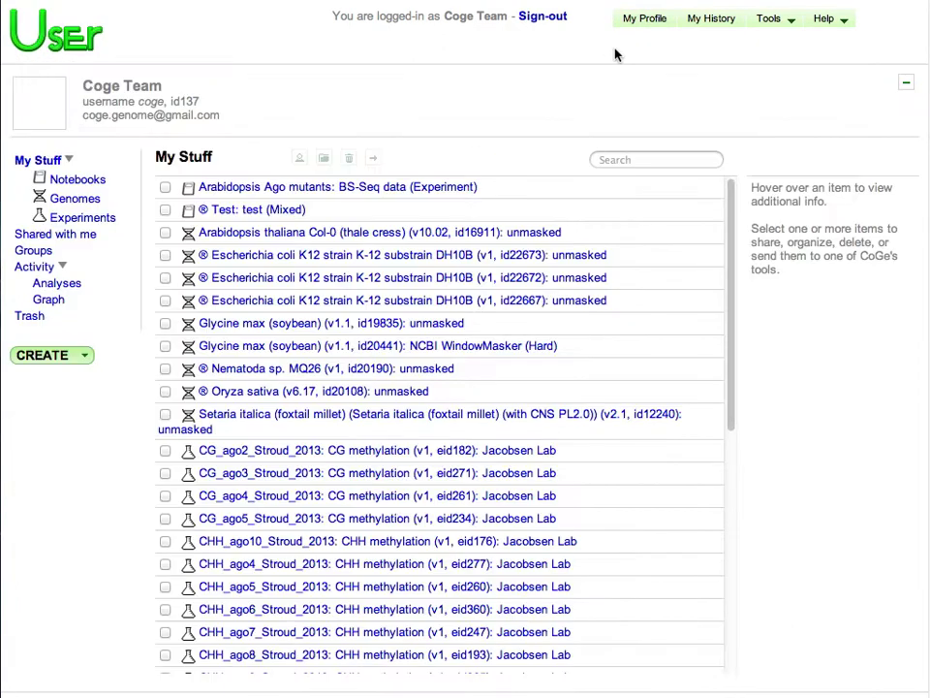
pyautogui.click(53, 359)
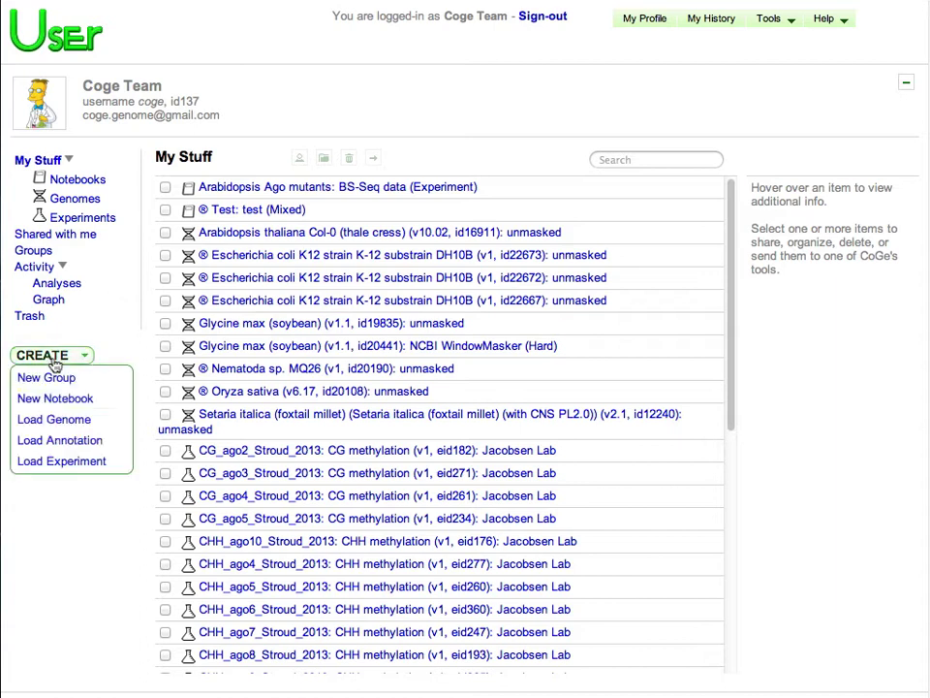
# Start a new genome for organism E. coli K12 DH10B, version 1, source test
pyautogui.click(69, 429)
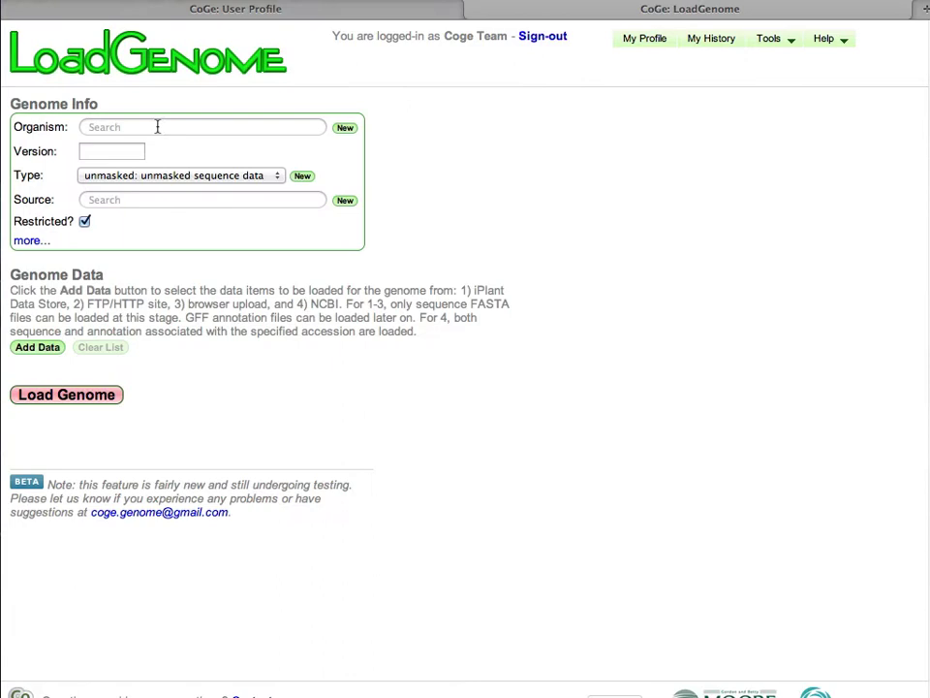
pyautogui.click(151, 129)
pyautogui.write('k')
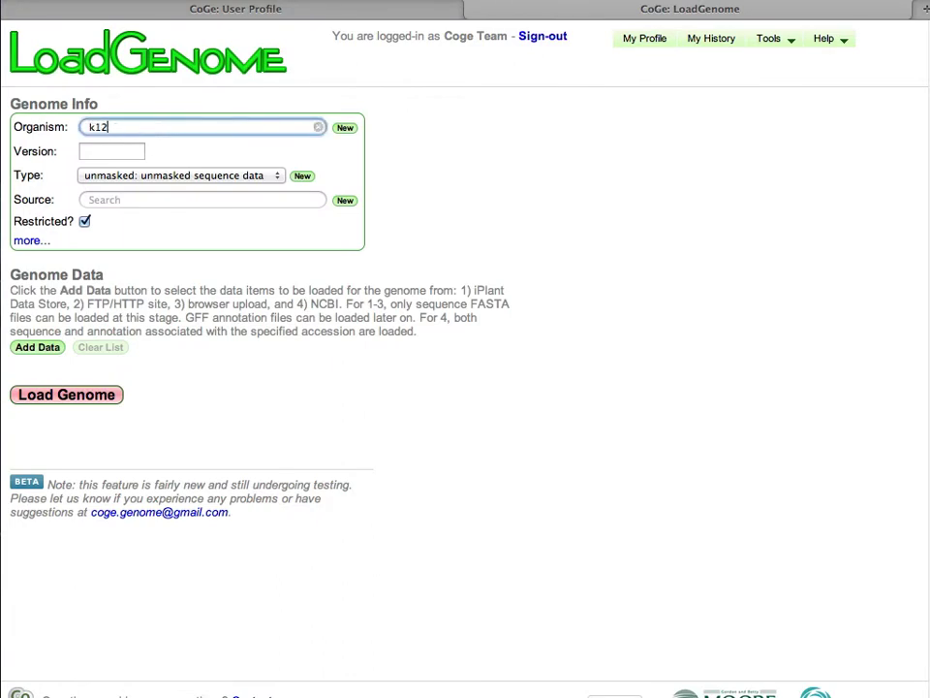
pyautogui.write('12')
pyautogui.click(139, 150)
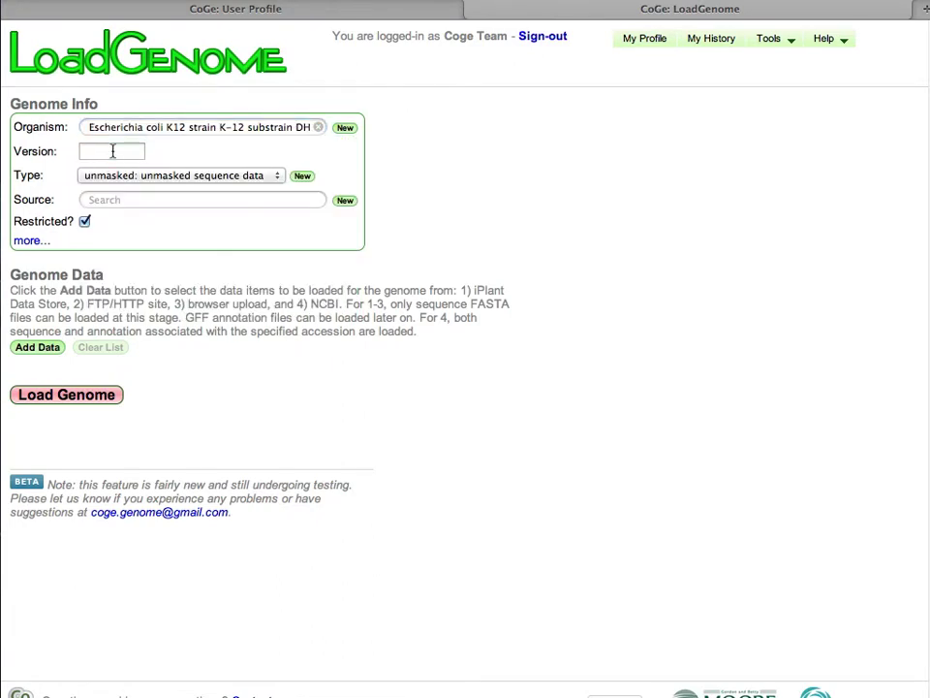
pyautogui.click(112, 152)
pyautogui.click(133, 200)
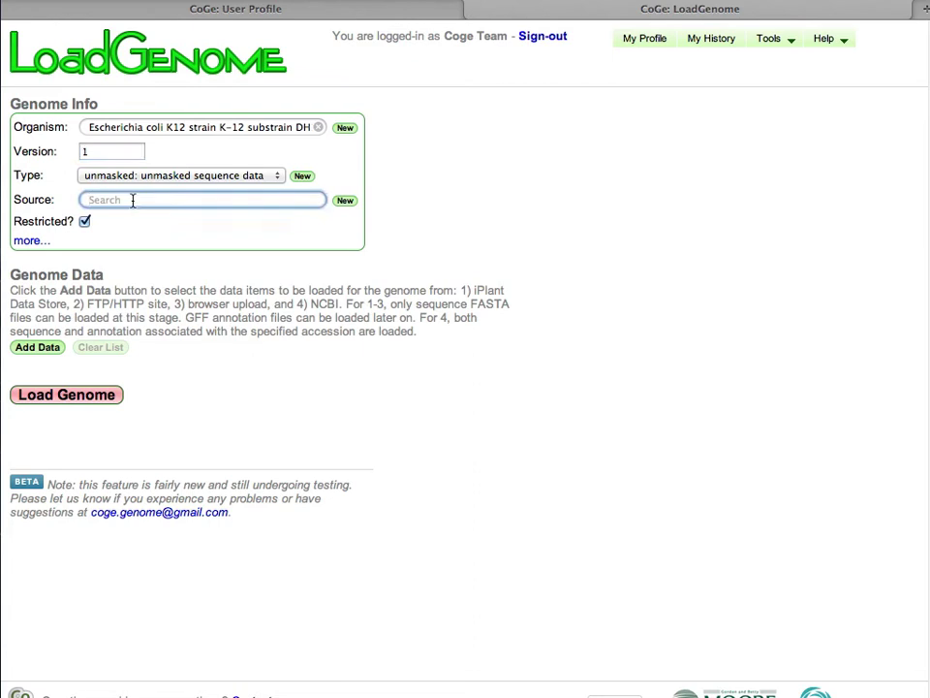
pyautogui.write('test')
pyautogui.click(104, 315)
# Add genome_7112.faa from ecoli/demo-data as the sequence file and load the genome
pyautogui.click(39, 350)
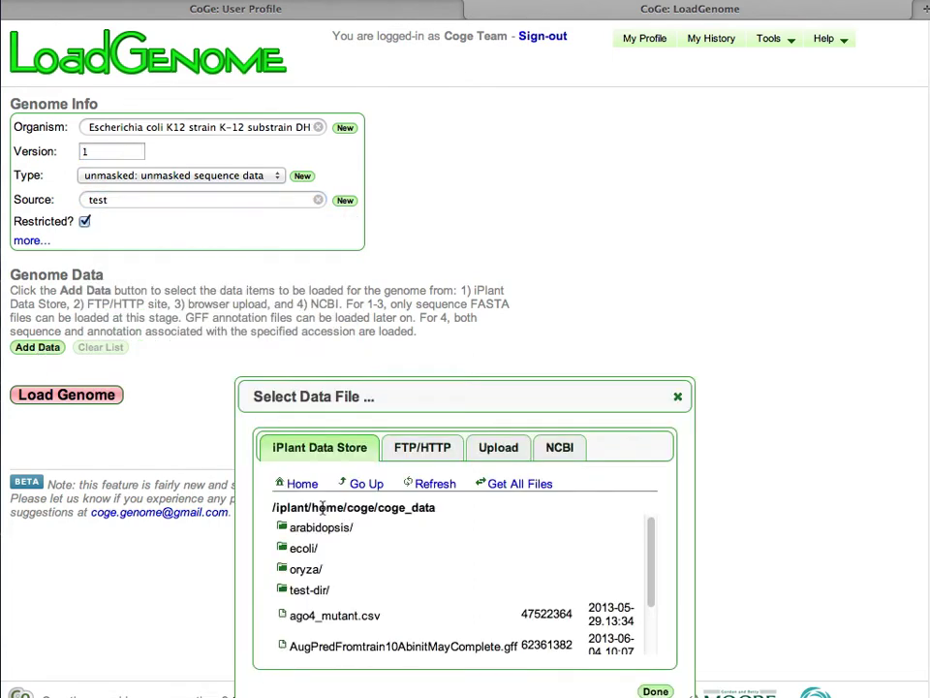
pyautogui.click(303, 550)
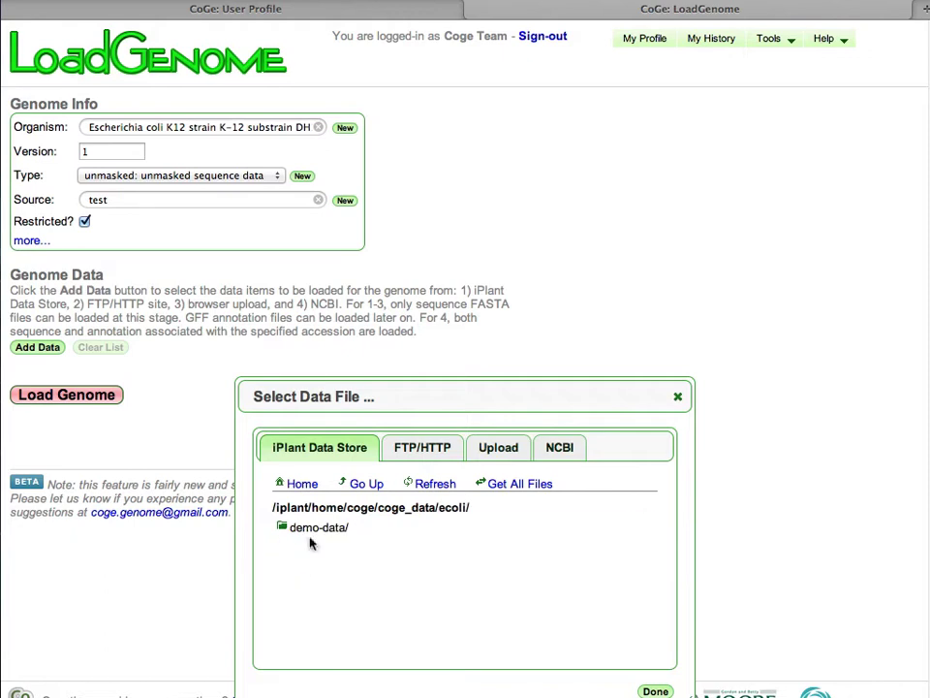
pyautogui.click(311, 538)
pyautogui.scroll(-5, 316, 576)
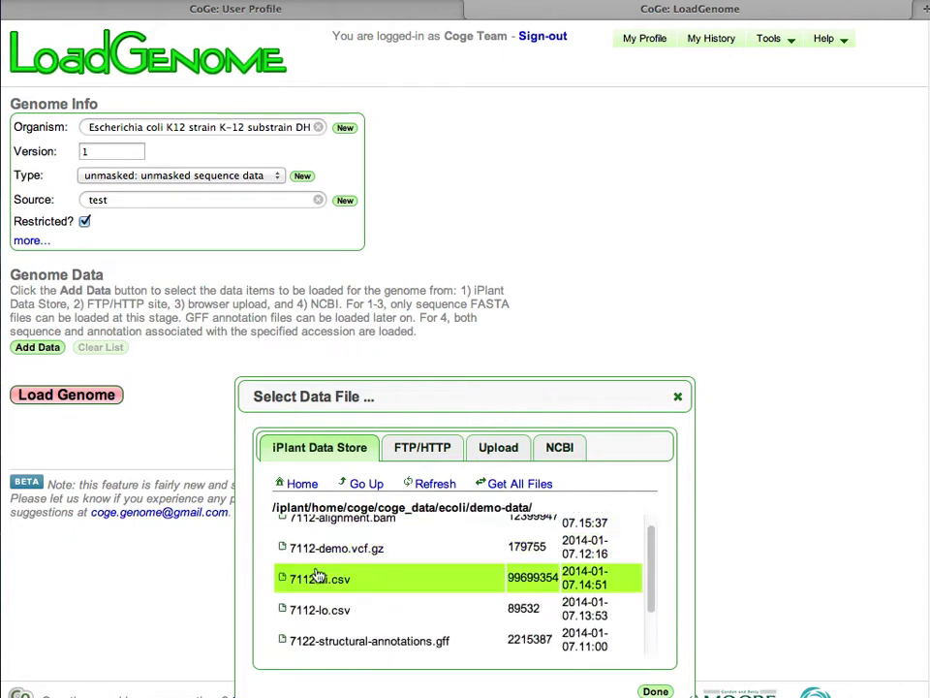
pyautogui.click(311, 685)
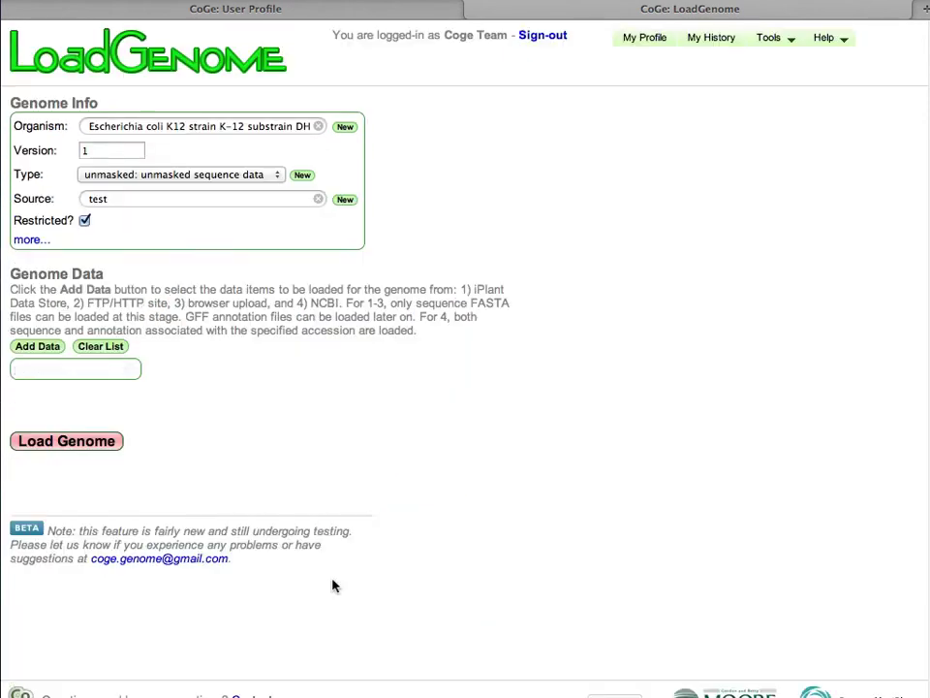
pyautogui.click(87, 445)
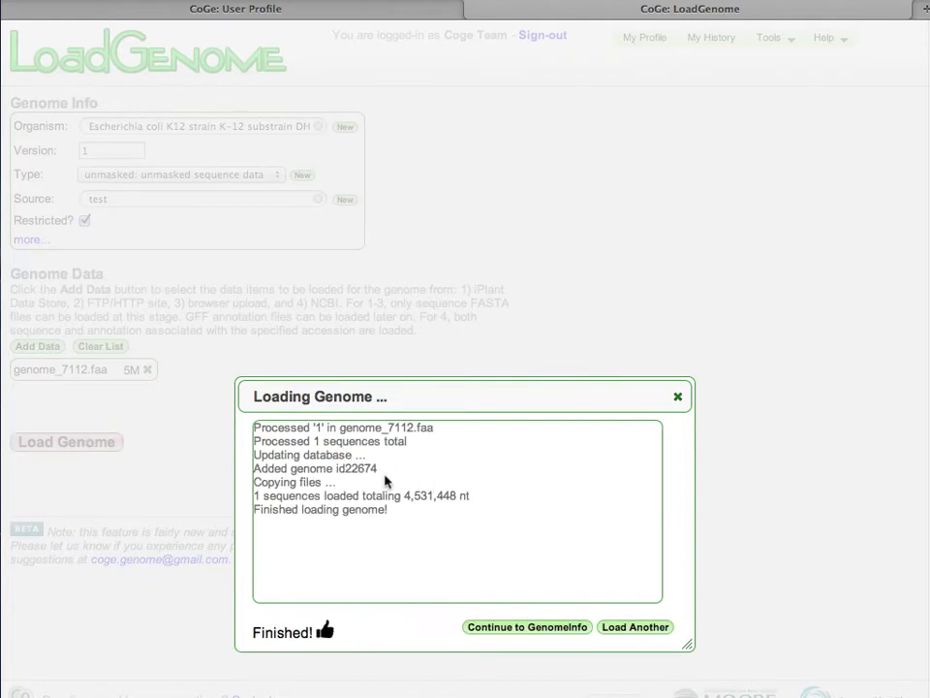
# From the new genome's info page, start an annotation with version 1 and source test
pyautogui.click(546, 631)
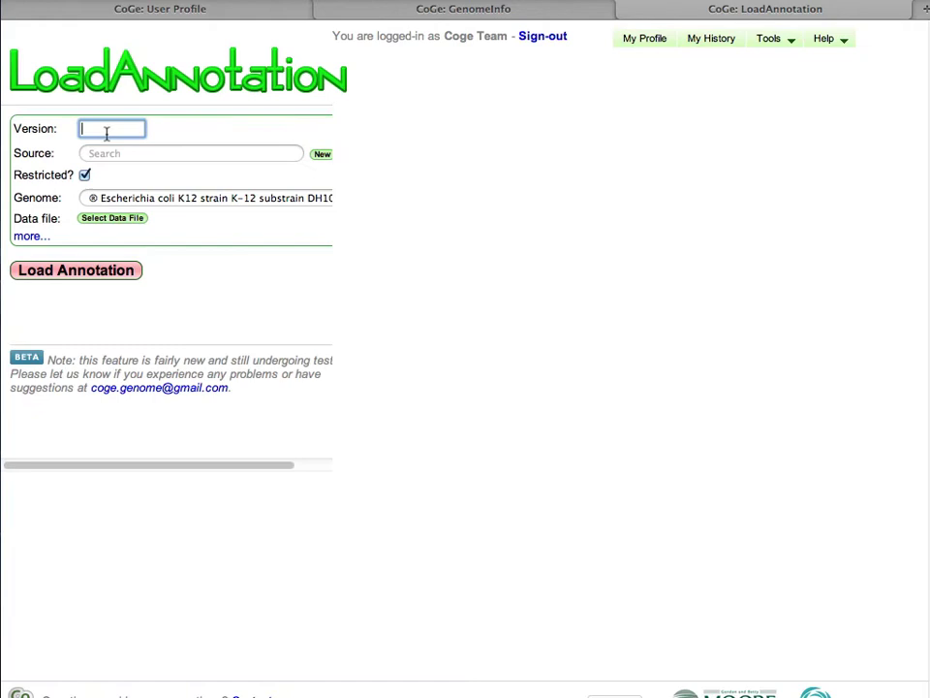
pyautogui.write('1')
pyautogui.click(122, 152)
pyautogui.write('test')
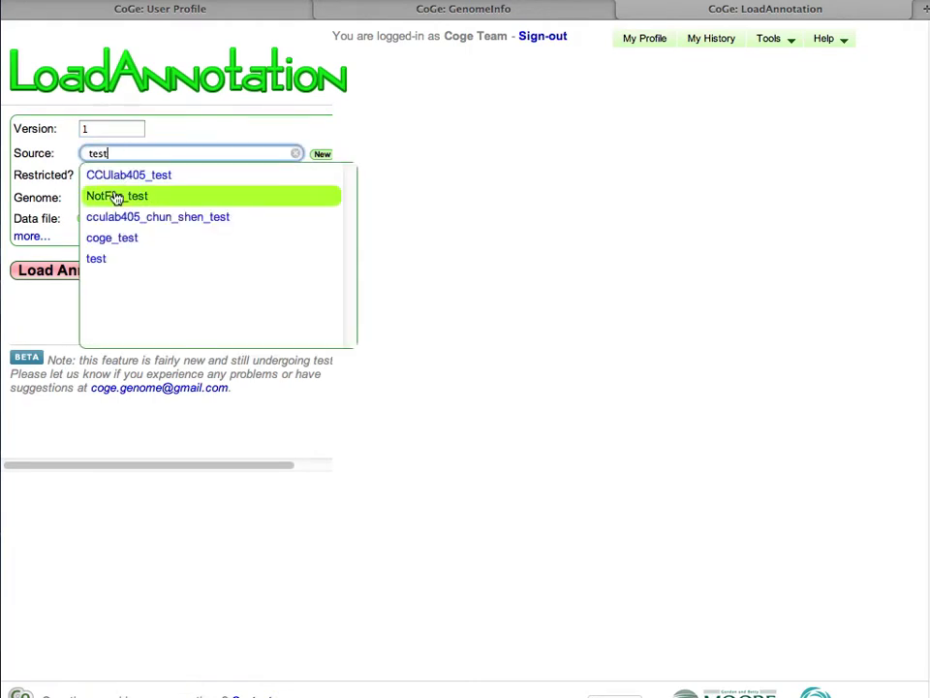
pyautogui.click(120, 260)
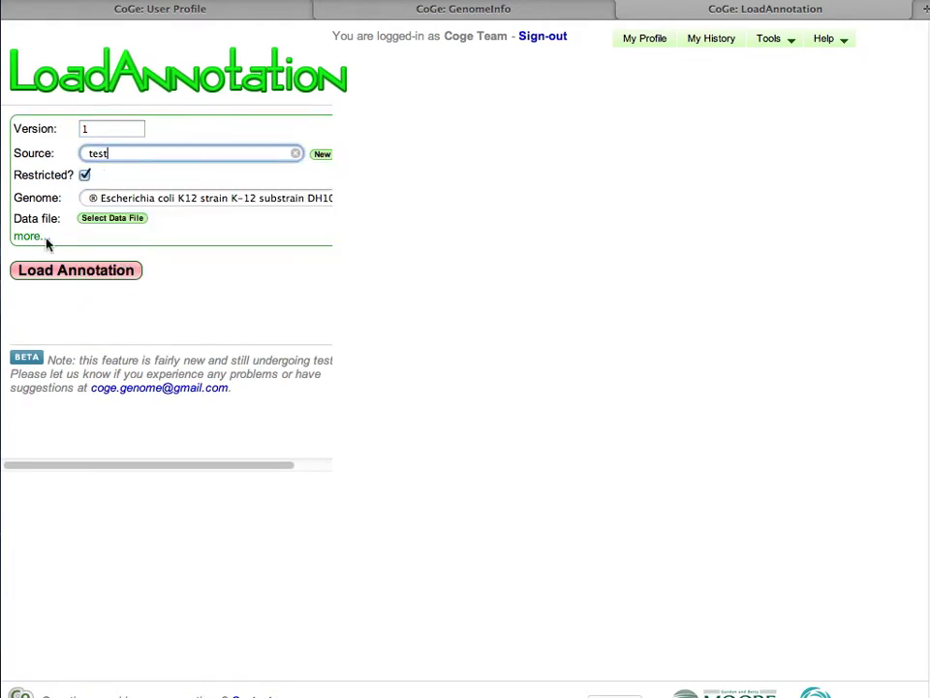
# Load 7122-structural-annotations.gff from ecoli/demo-data and return to the GenomeInfo page
pyautogui.click(102, 222)
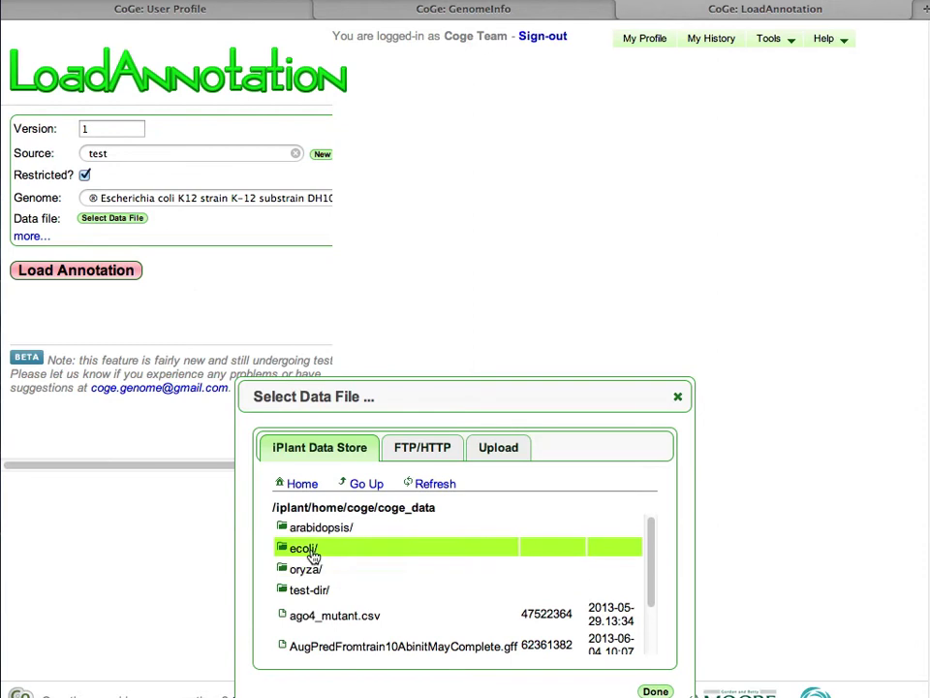
pyautogui.click(313, 557)
pyautogui.click(318, 538)
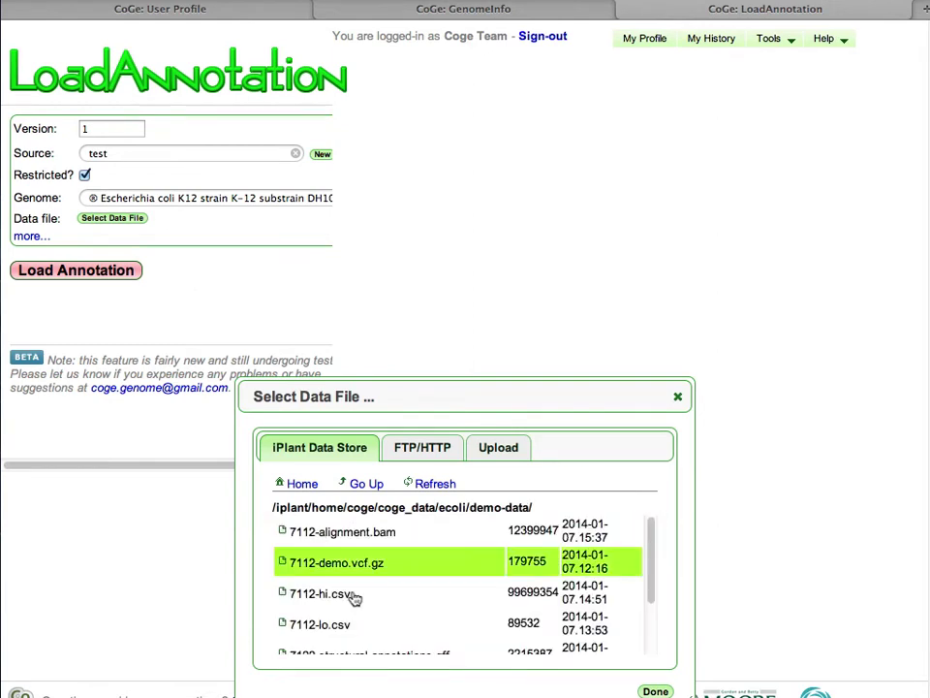
pyautogui.scroll(-1, 356, 608)
pyautogui.click(365, 645)
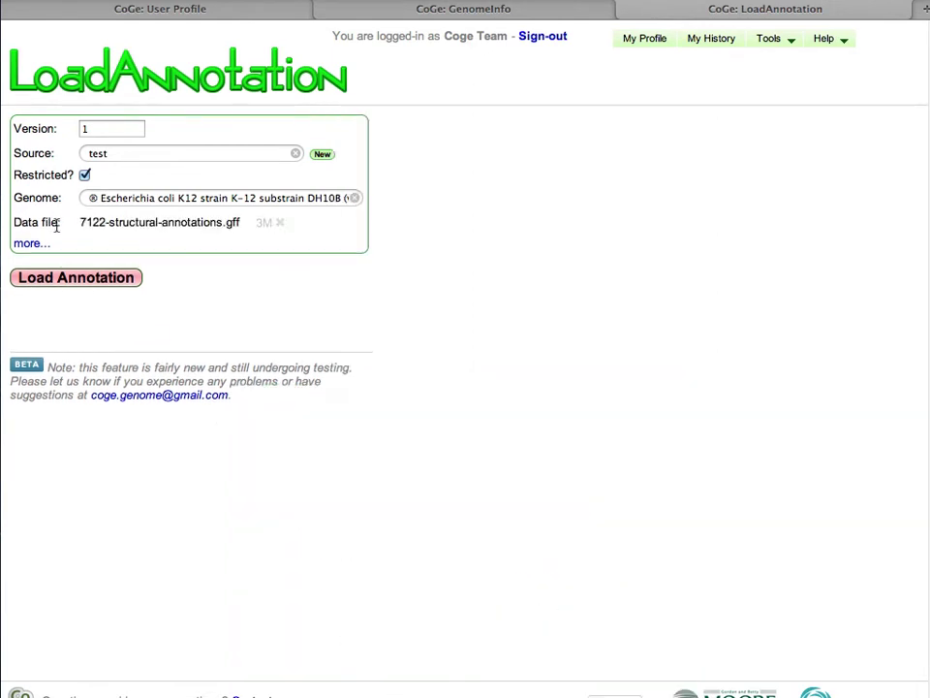
pyautogui.click(76, 278)
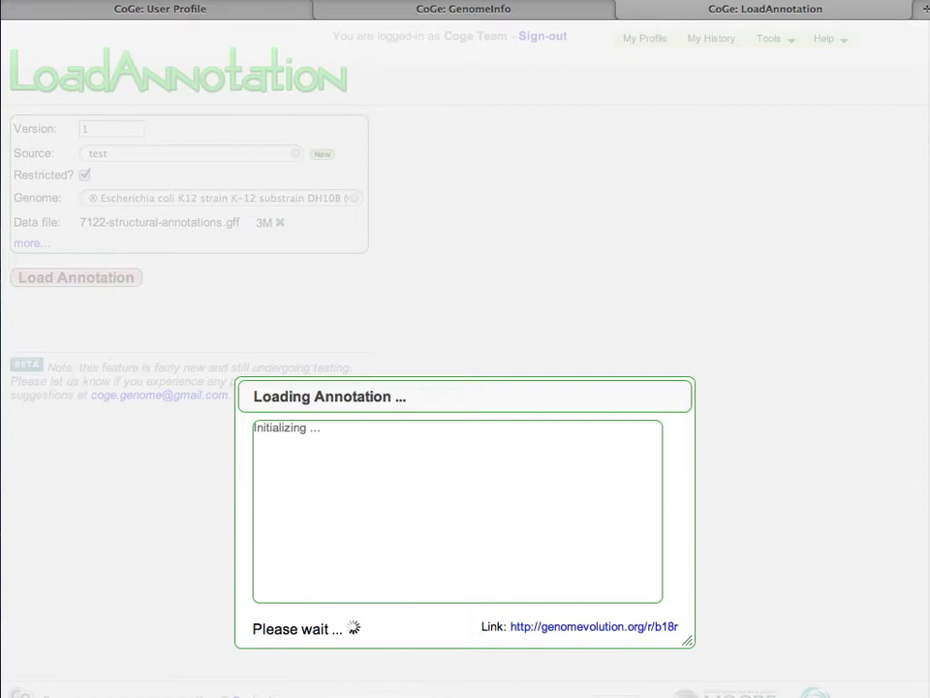
pyautogui.click(401, 10)
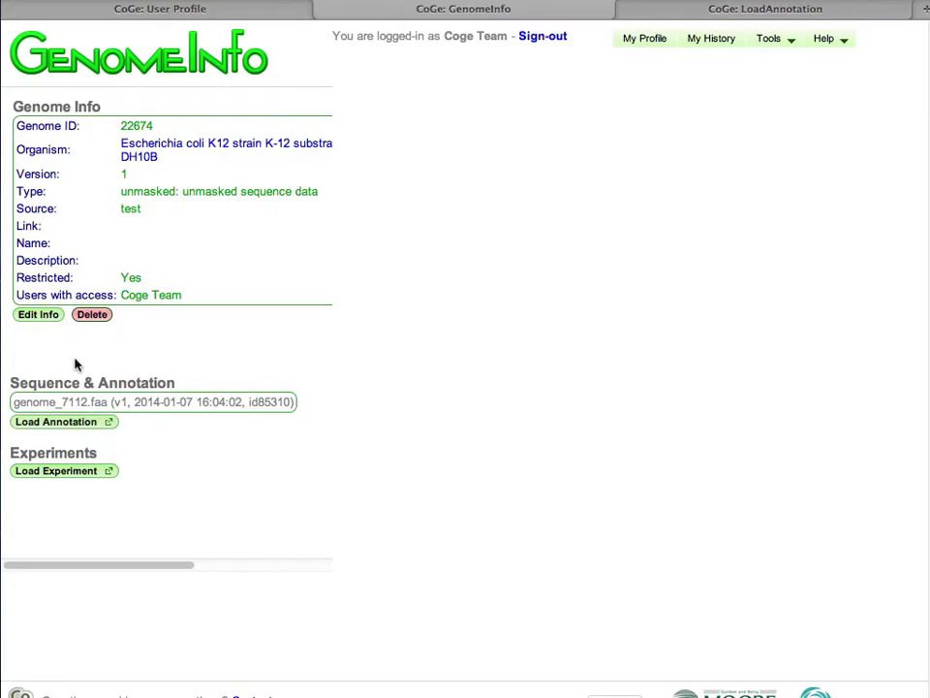
# Start a new experiment named 'test vcf', version 1, source test
pyautogui.click(77, 473)
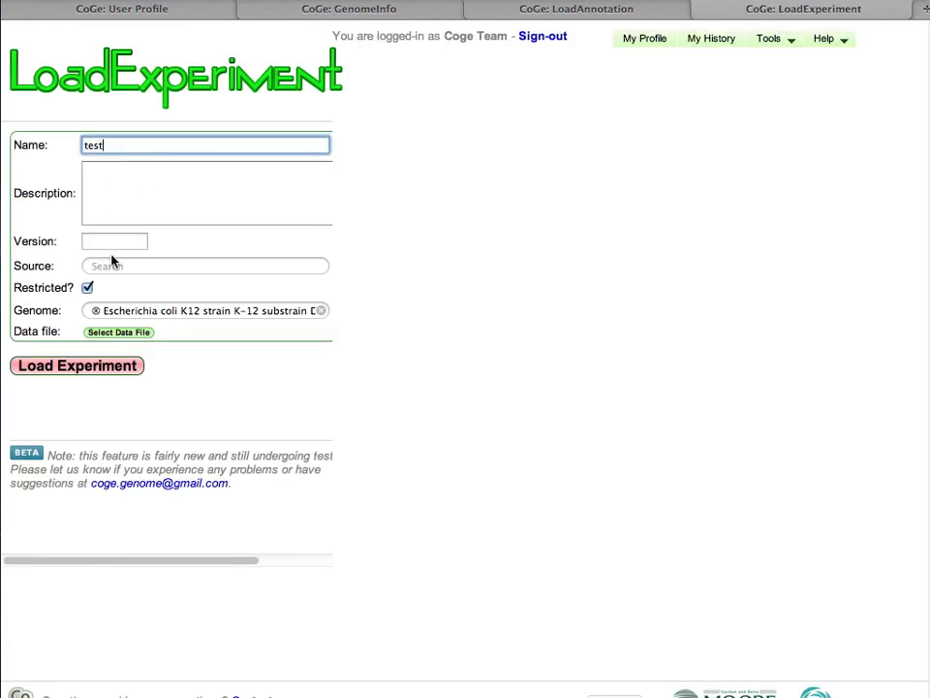
pyautogui.click(116, 244)
pyautogui.write('1')
pyautogui.click(140, 148)
pyautogui.click(105, 266)
pyautogui.write('test')
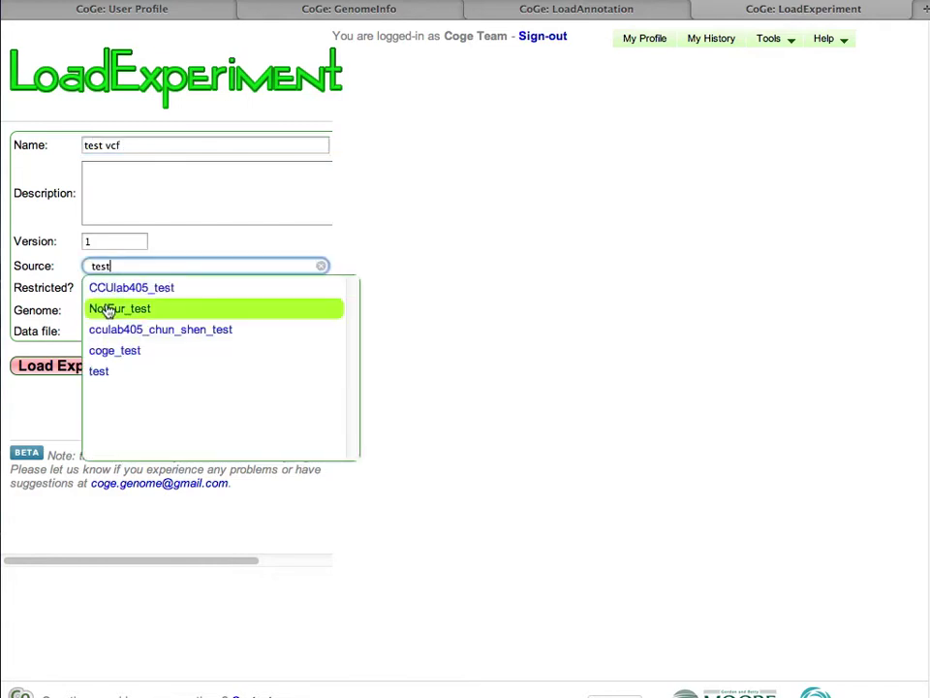
pyautogui.click(121, 370)
# Load 7112-demo.vcf.gz from ecoli/demo-data as the experiment data and return to GenomeInfo
pyautogui.click(117, 333)
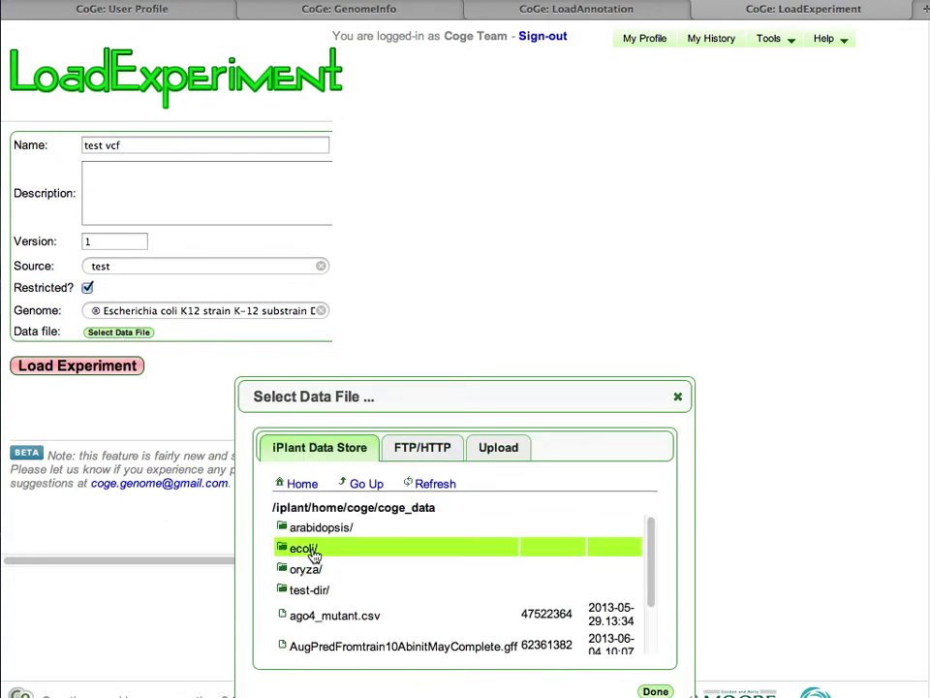
pyautogui.click(313, 550)
pyautogui.click(324, 539)
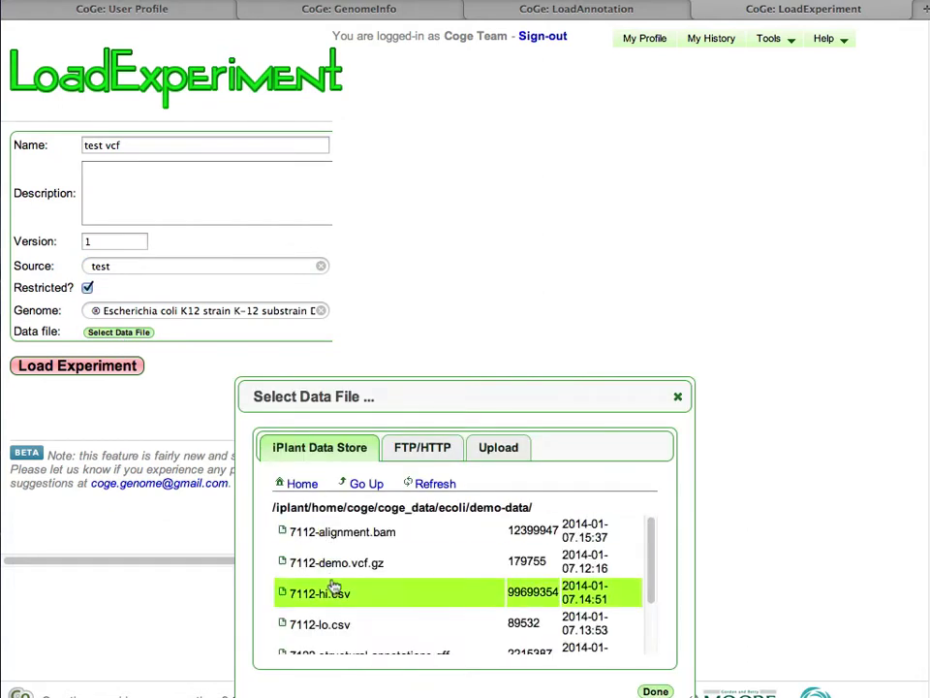
pyautogui.scroll(-1, 333, 585)
pyautogui.click(300, 556)
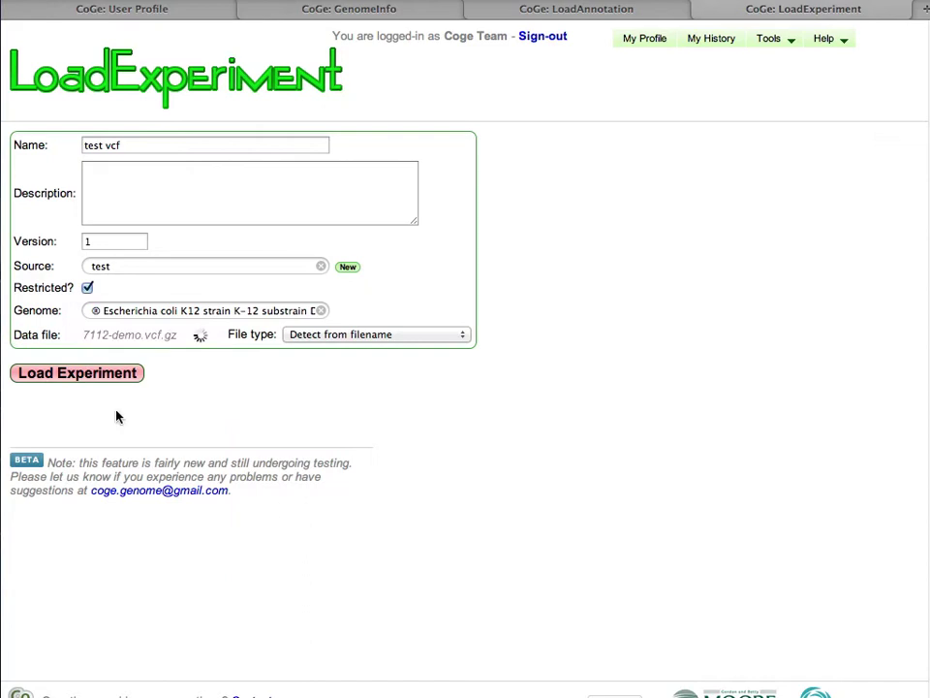
pyautogui.click(125, 374)
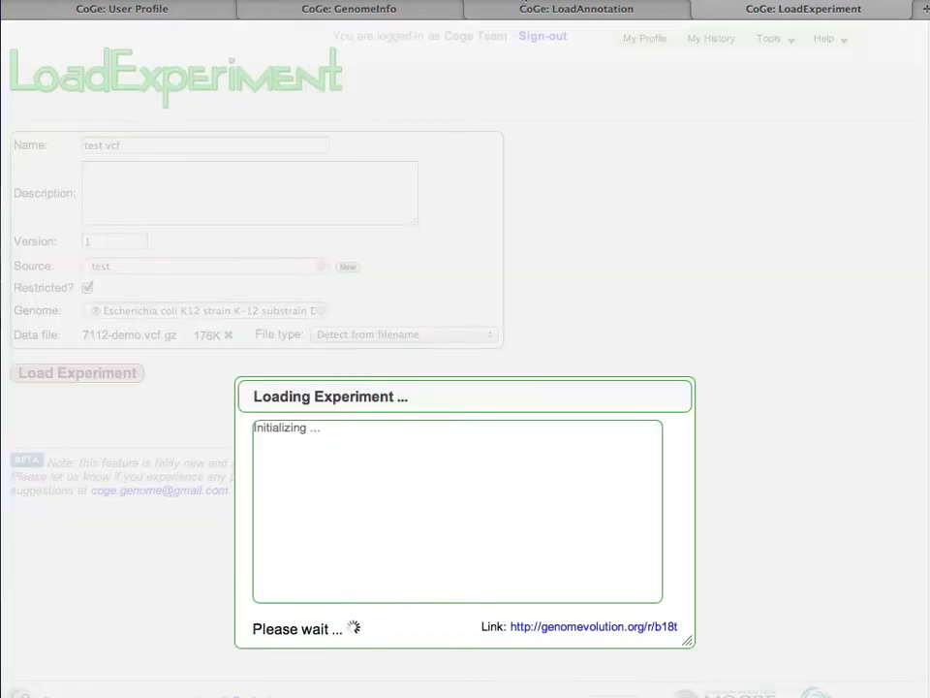
pyautogui.click(288, 16)
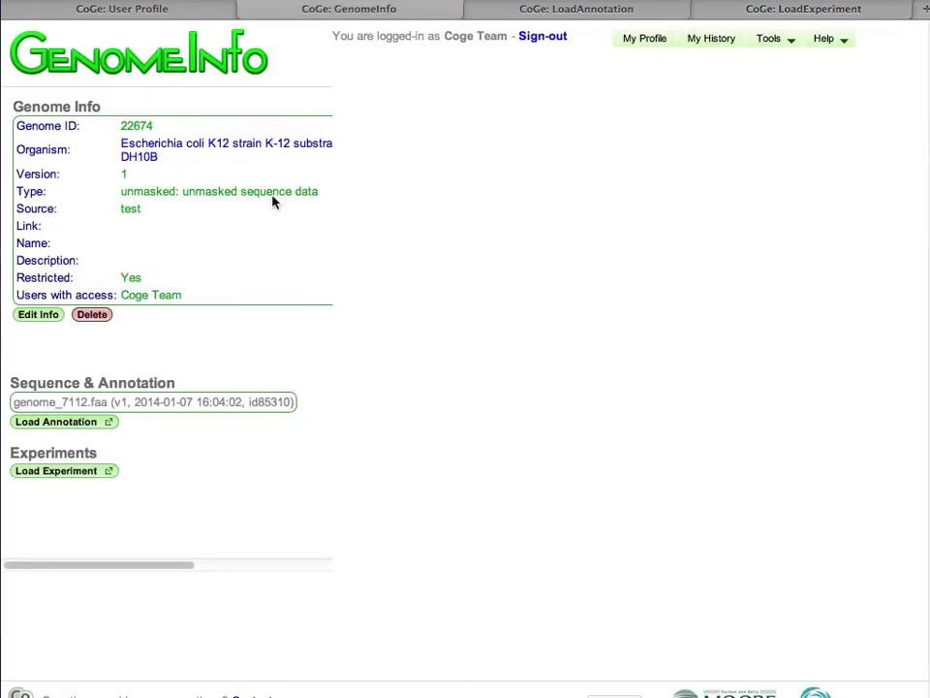
# Start another experiment named 'expression 1' with version 1 and source test
pyautogui.click(72, 471)
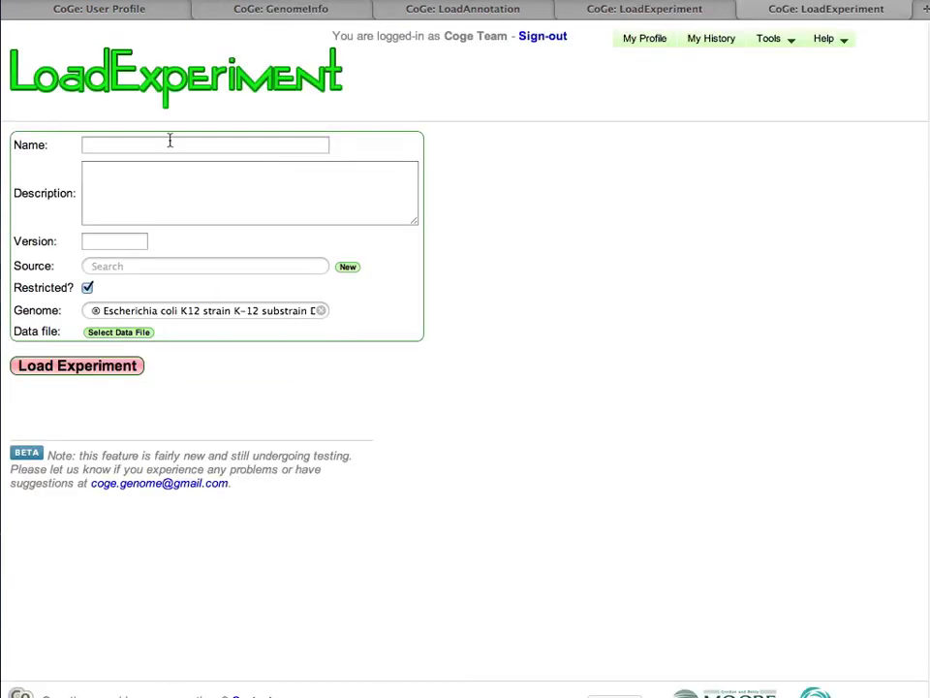
pyautogui.click(169, 142)
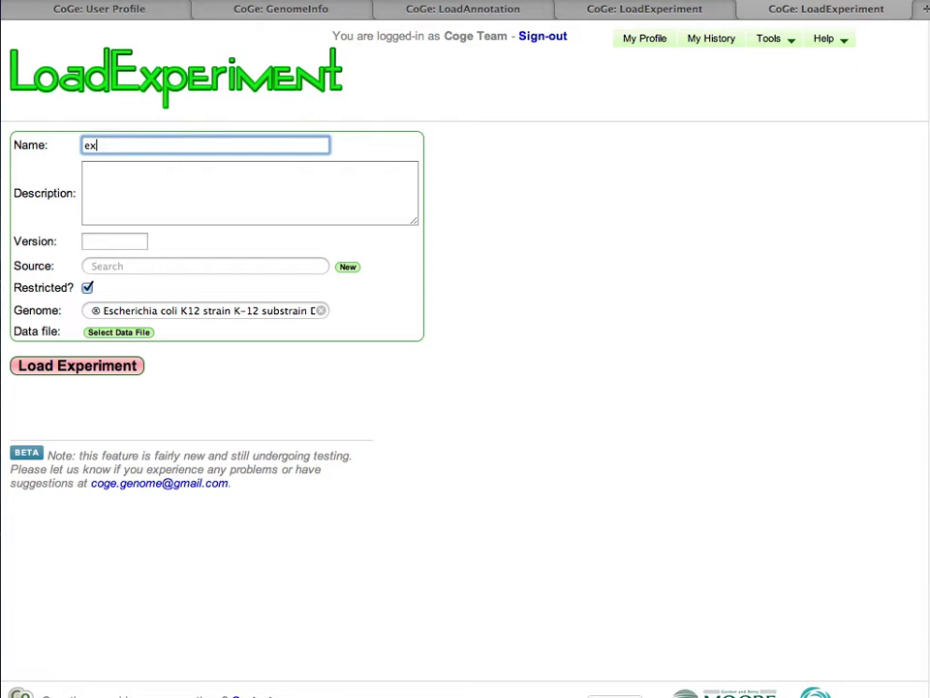
pyautogui.click(128, 243)
pyautogui.write('1')
pyautogui.click(115, 268)
pyautogui.write('test')
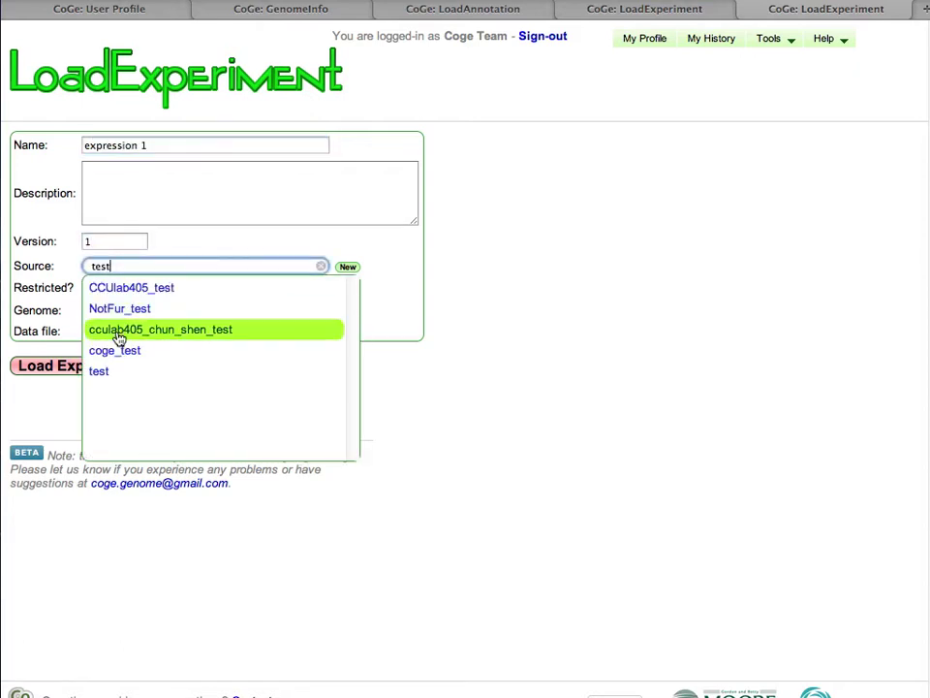
pyautogui.click(107, 372)
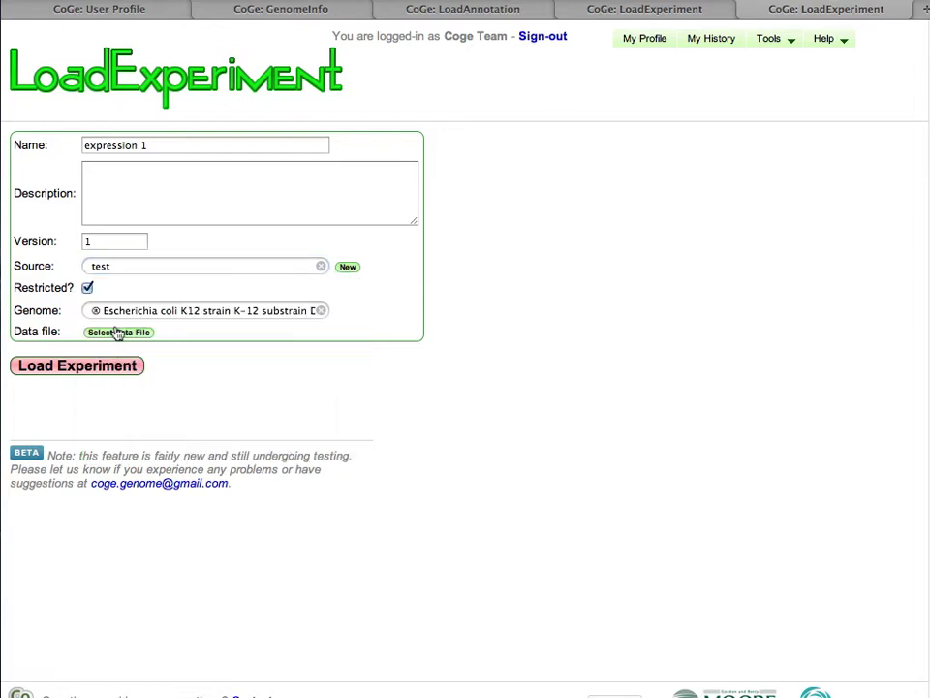
# Choose 7112-lo.csv from ecoli/demo-data and load the expression 1 experiment
pyautogui.click(119, 332)
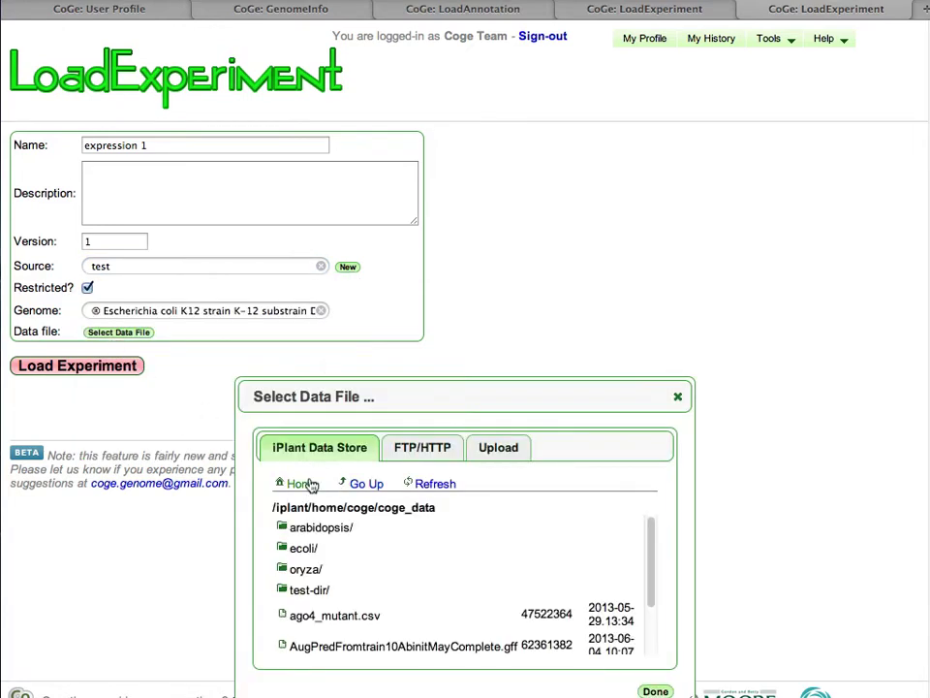
pyautogui.click(306, 550)
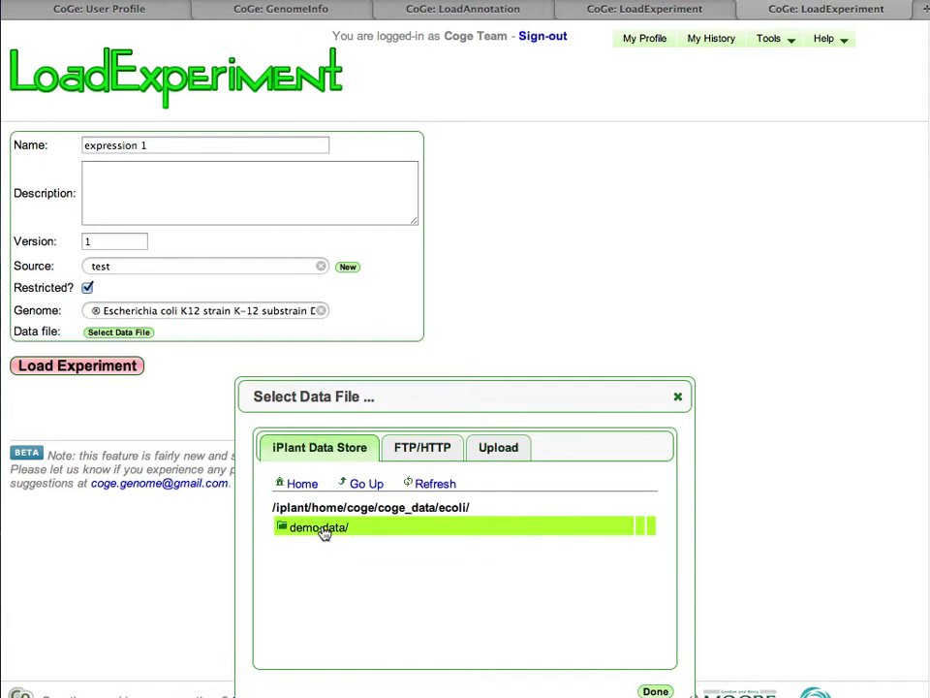
pyautogui.click(326, 534)
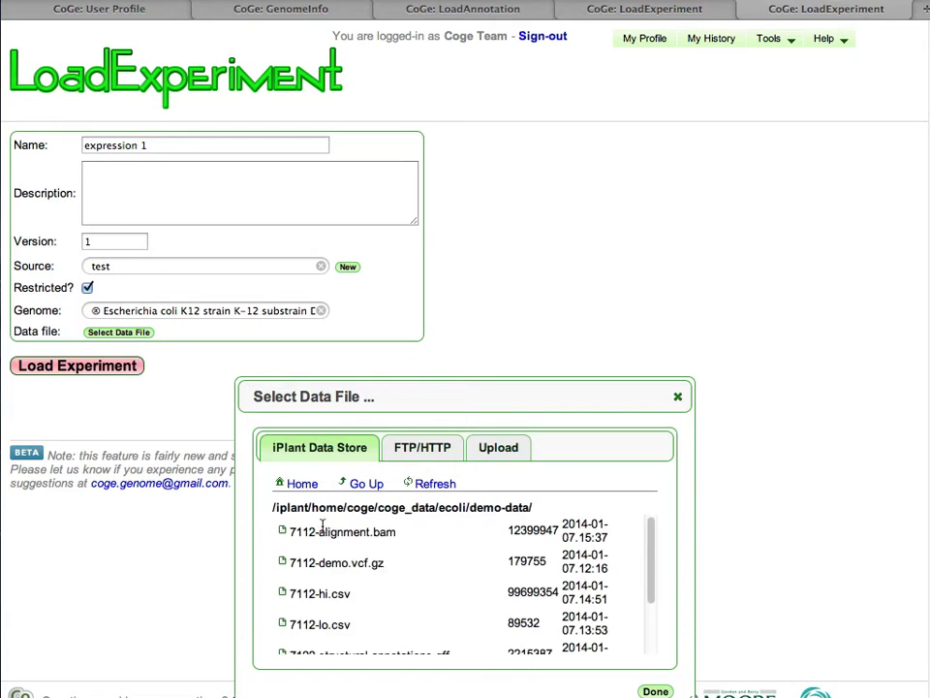
pyautogui.click(346, 634)
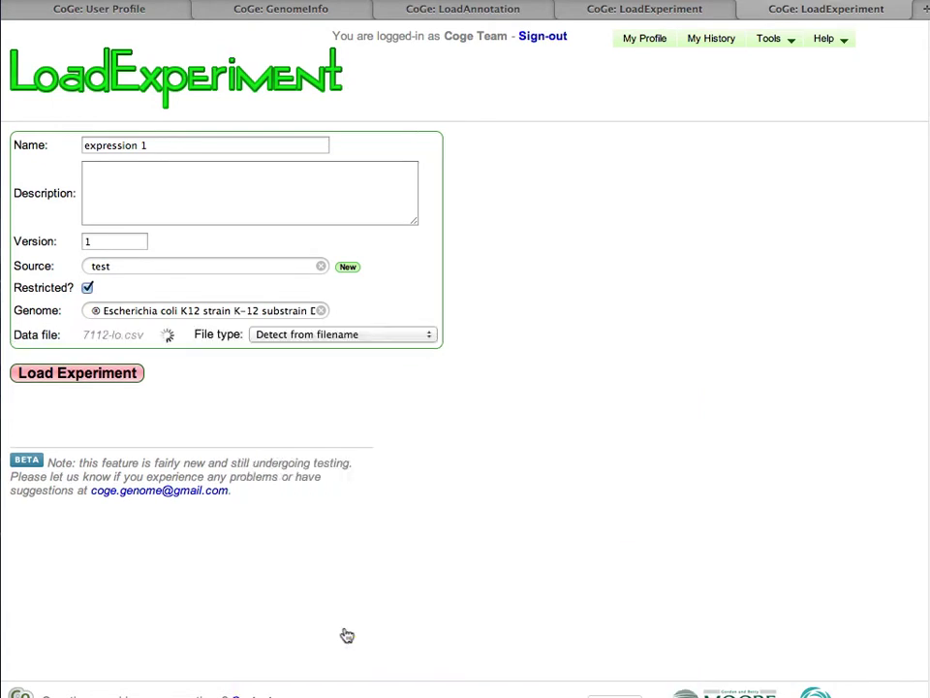
pyautogui.click(97, 374)
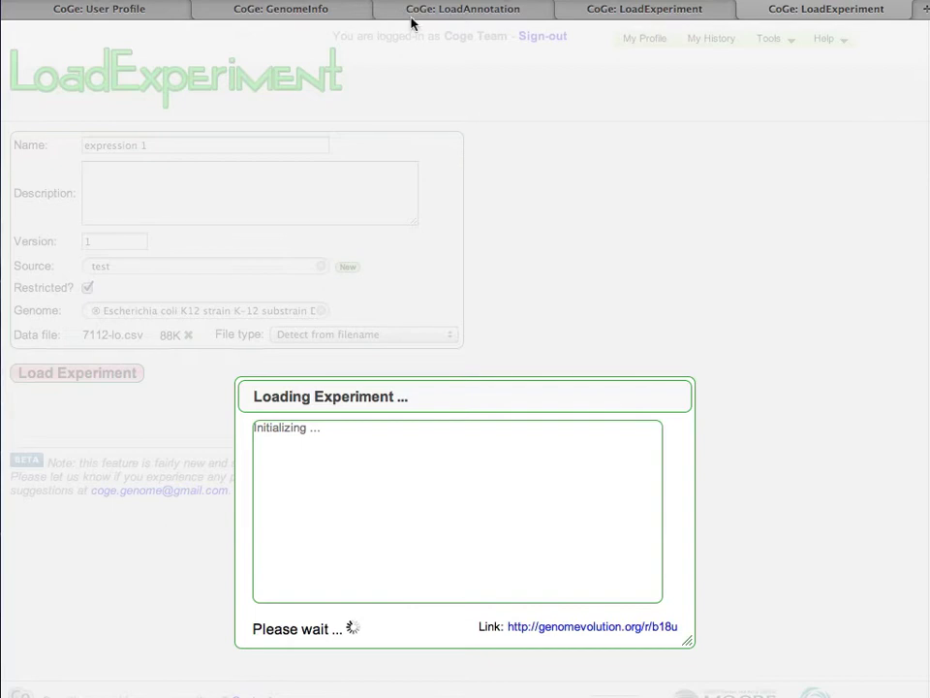
# Fill in a new experiment named test with version 1 and source test
pyautogui.click(316, 9)
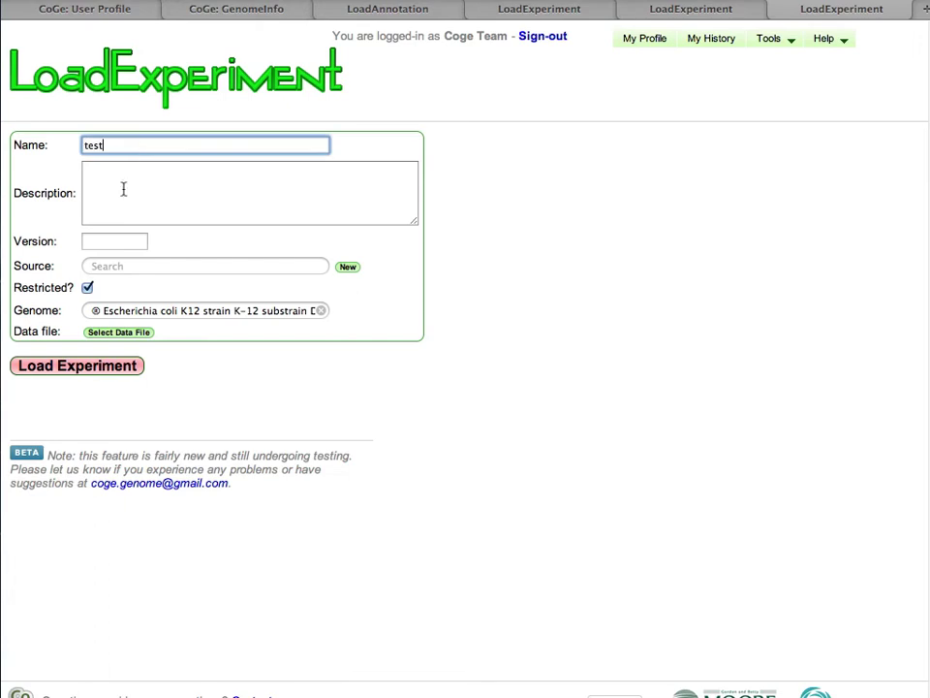
pyautogui.click(115, 243)
pyautogui.click(115, 266)
pyautogui.write('test')
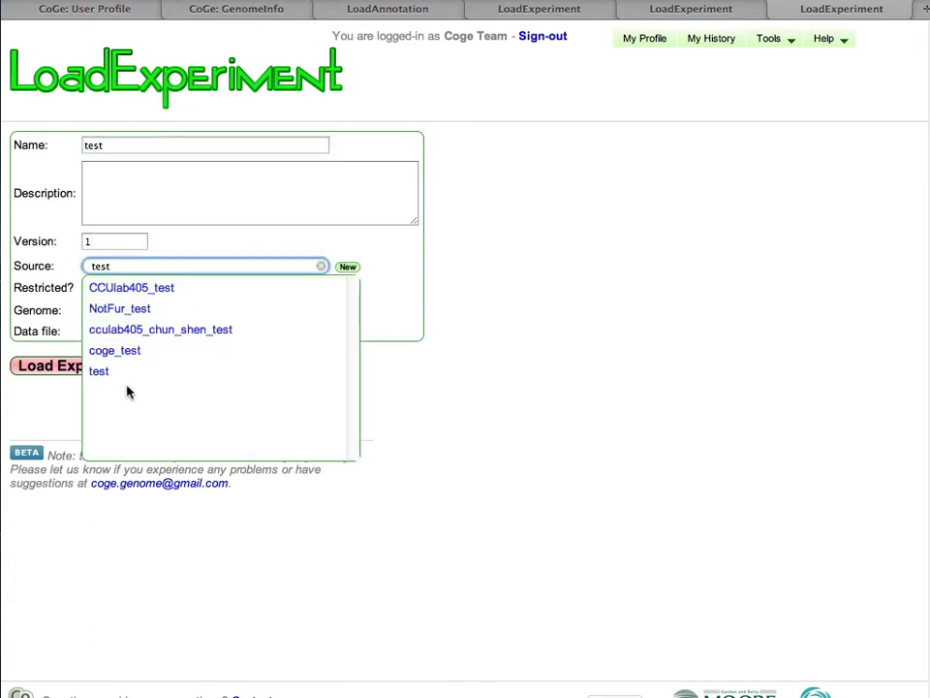
pyautogui.click(124, 371)
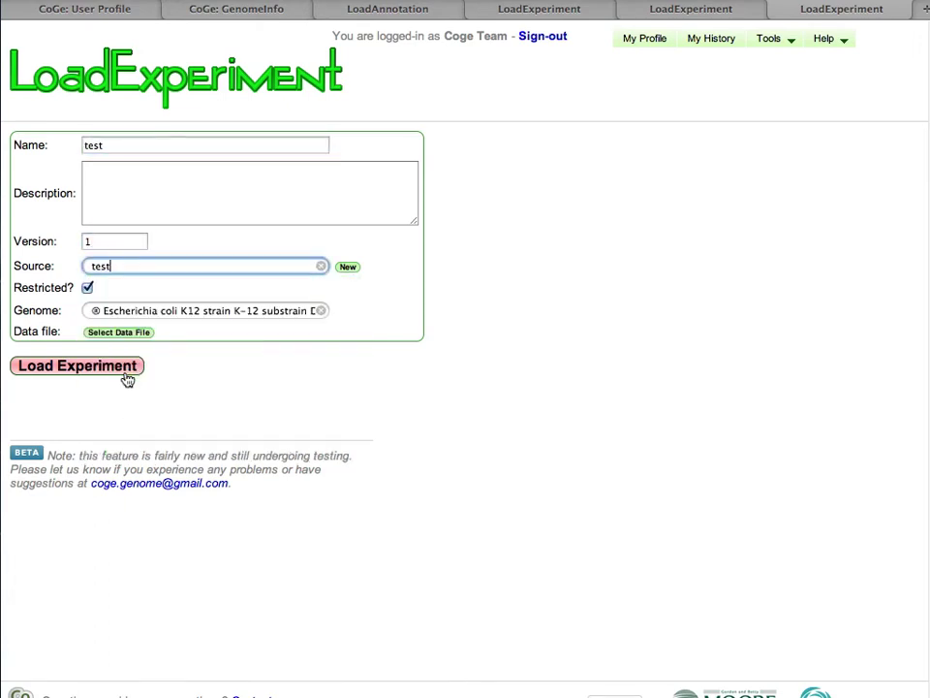
# Load 7112-hi.csv from ecoli/demo-data, then open a blank experiment form from GenomeInfo
pyautogui.click(122, 332)
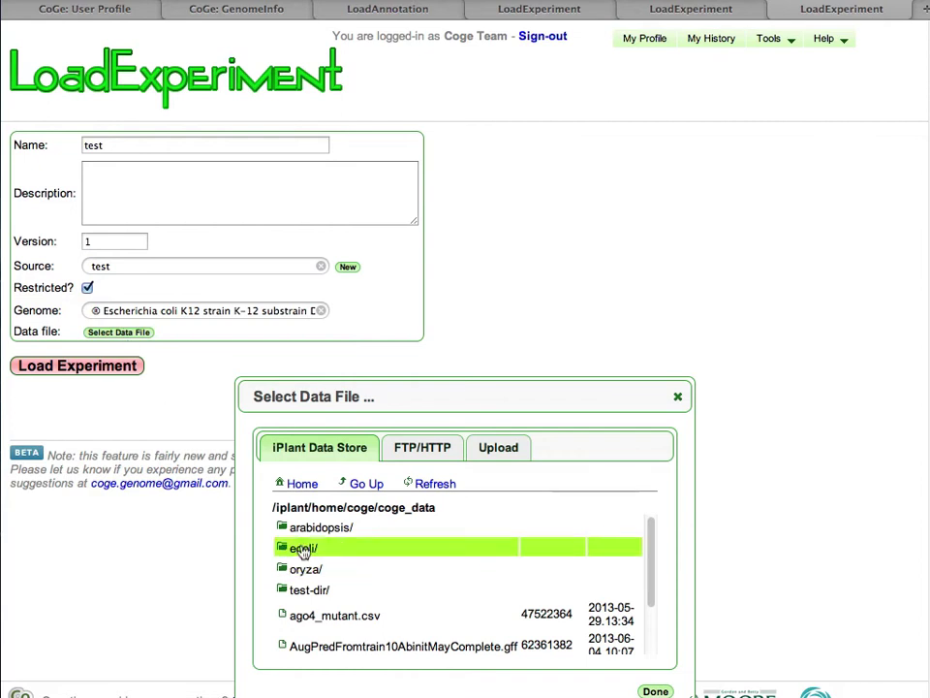
pyautogui.click(304, 544)
pyautogui.click(311, 533)
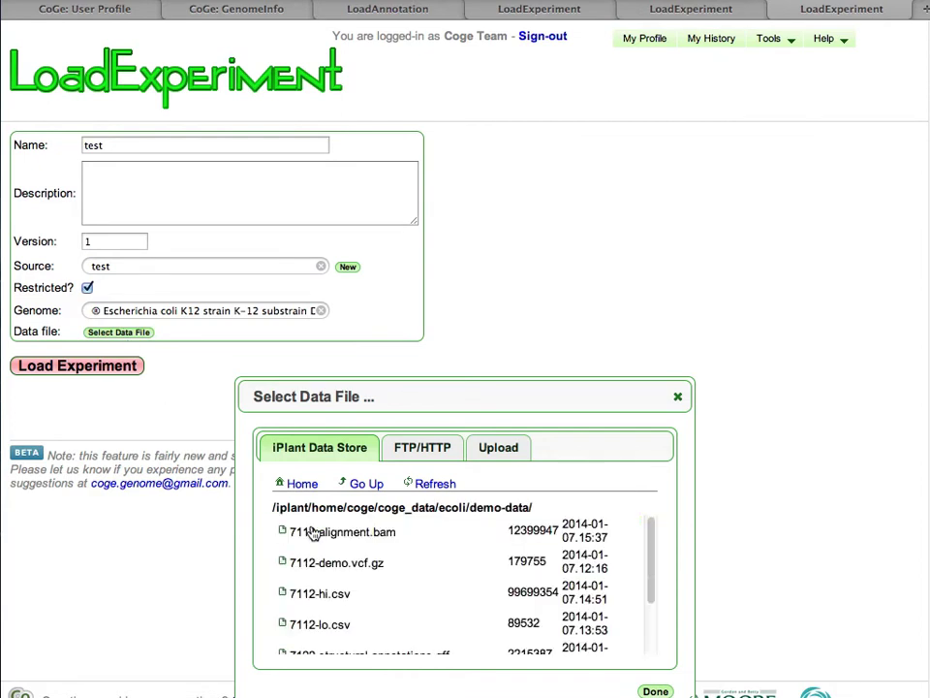
pyautogui.click(326, 608)
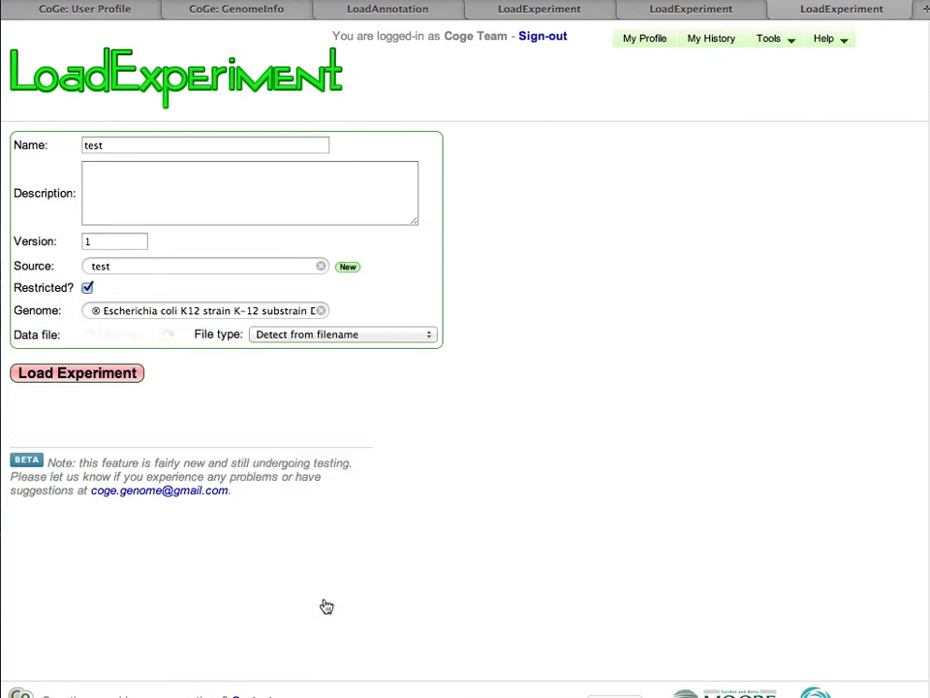
pyautogui.click(104, 378)
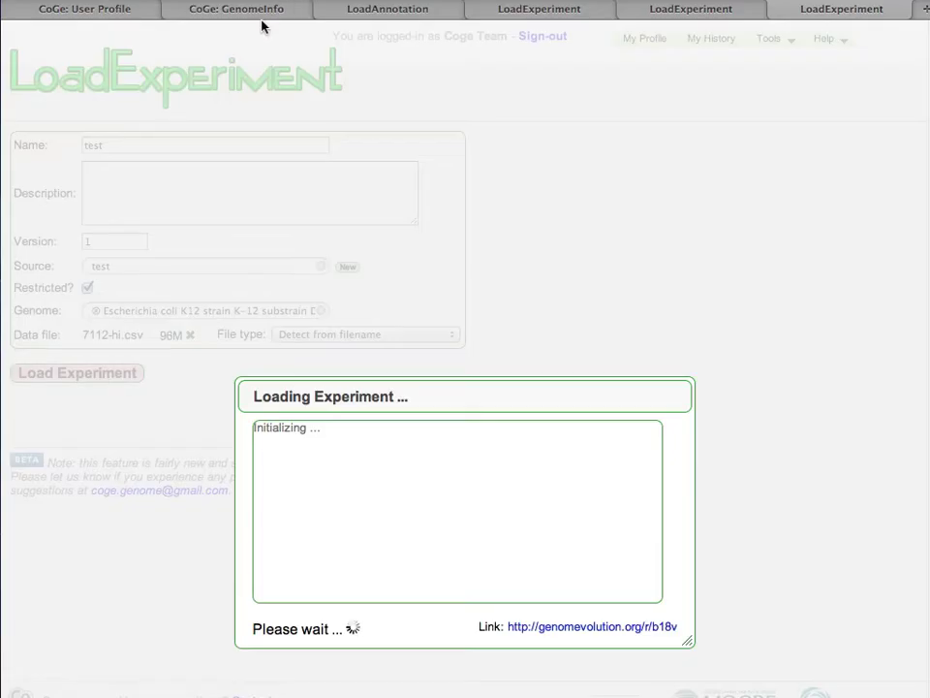
pyautogui.click(259, 13)
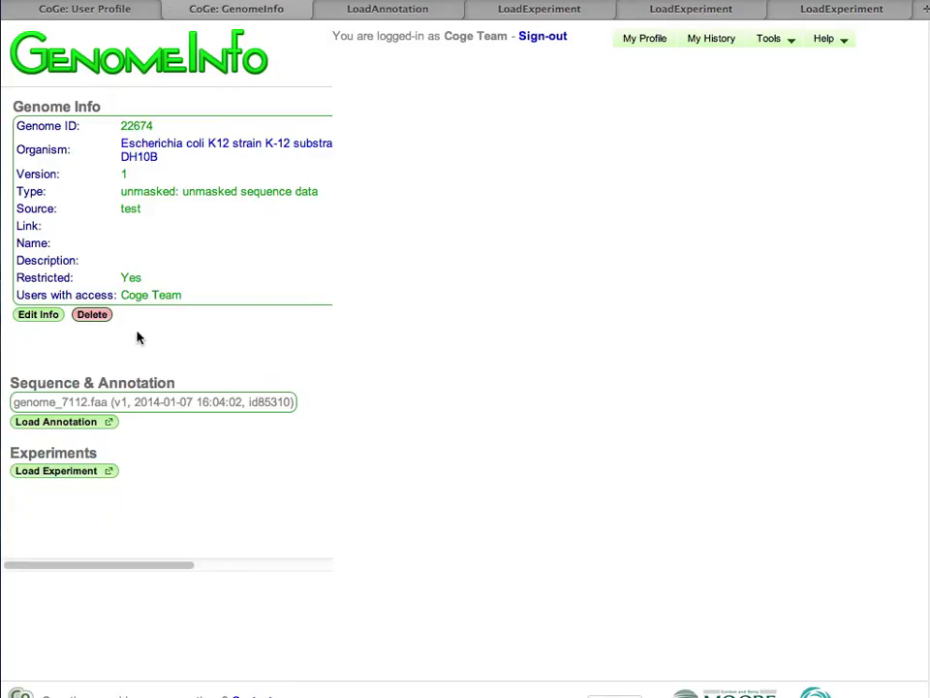
pyautogui.click(78, 471)
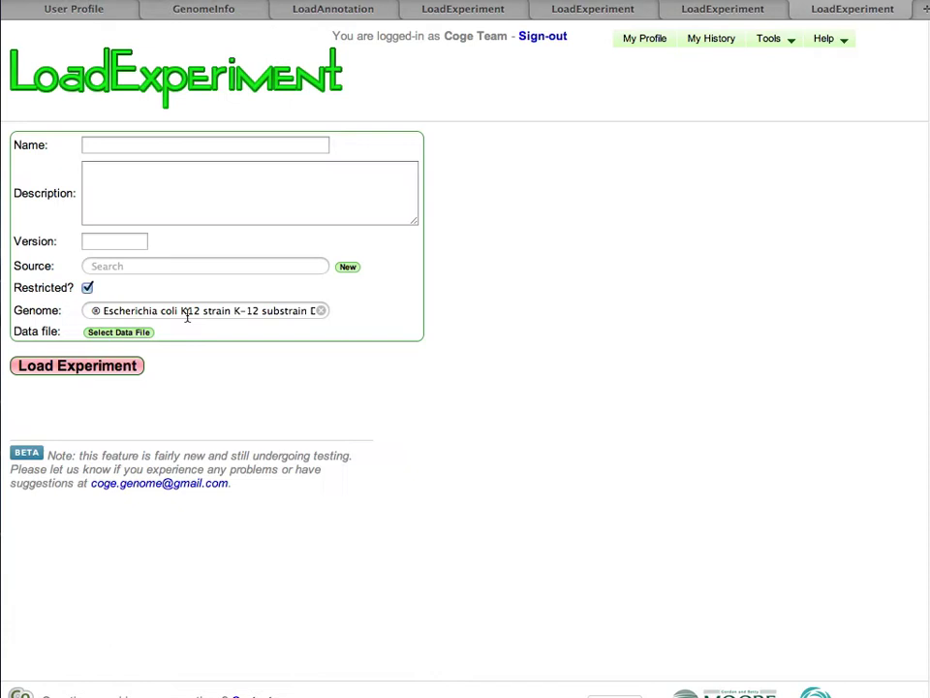
# Name the experiment bam, version 1, source test, and load 7112-alignment.bam from ecoli/demo-data
pyautogui.click(171, 146)
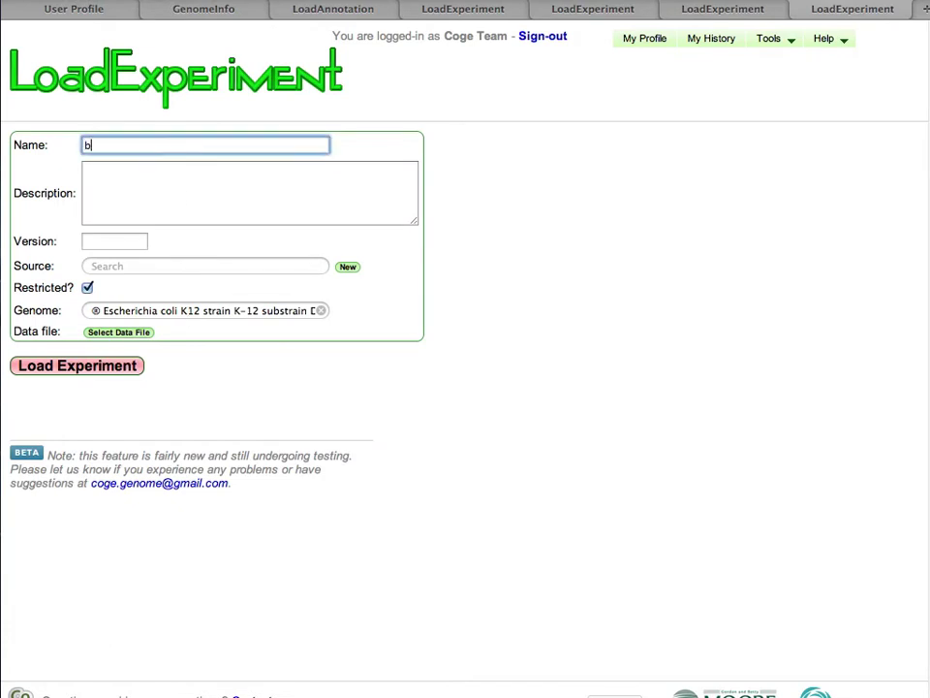
pyautogui.click(136, 243)
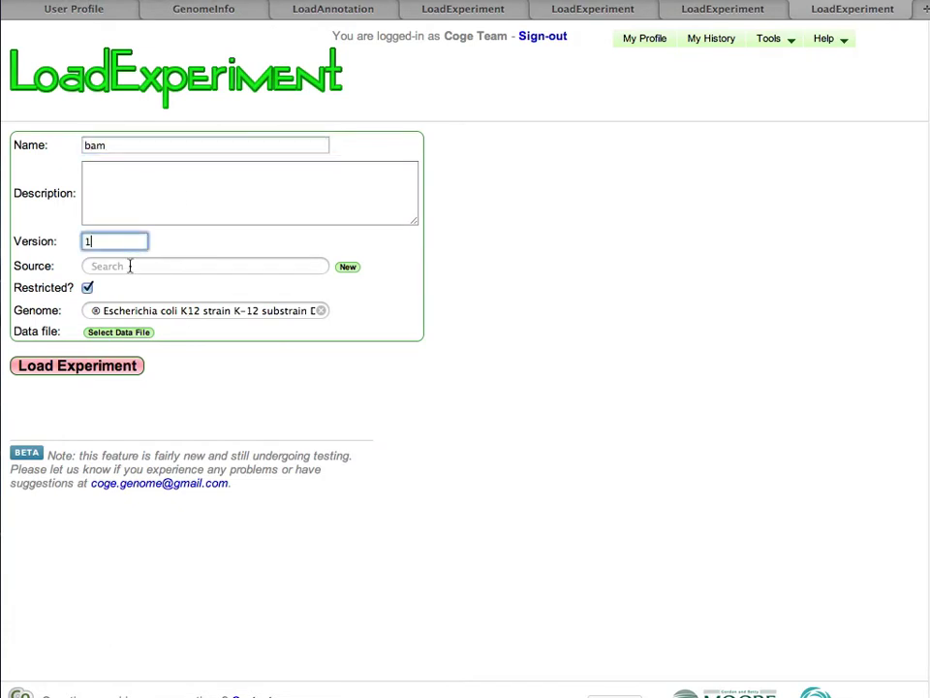
pyautogui.click(130, 266)
pyautogui.write('test')
pyautogui.click(129, 374)
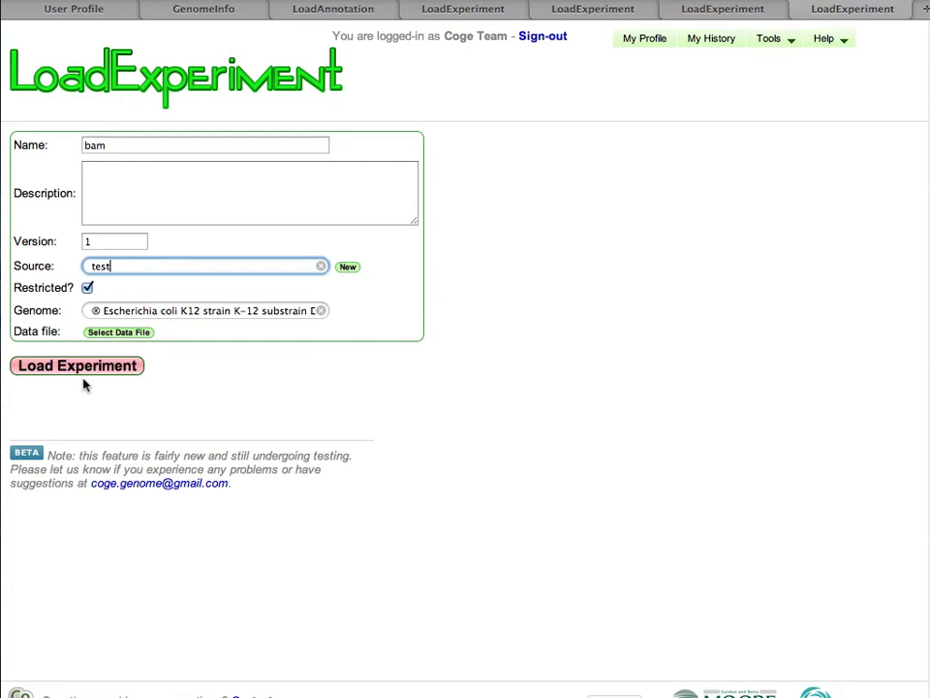
pyautogui.click(118, 333)
pyautogui.click(308, 548)
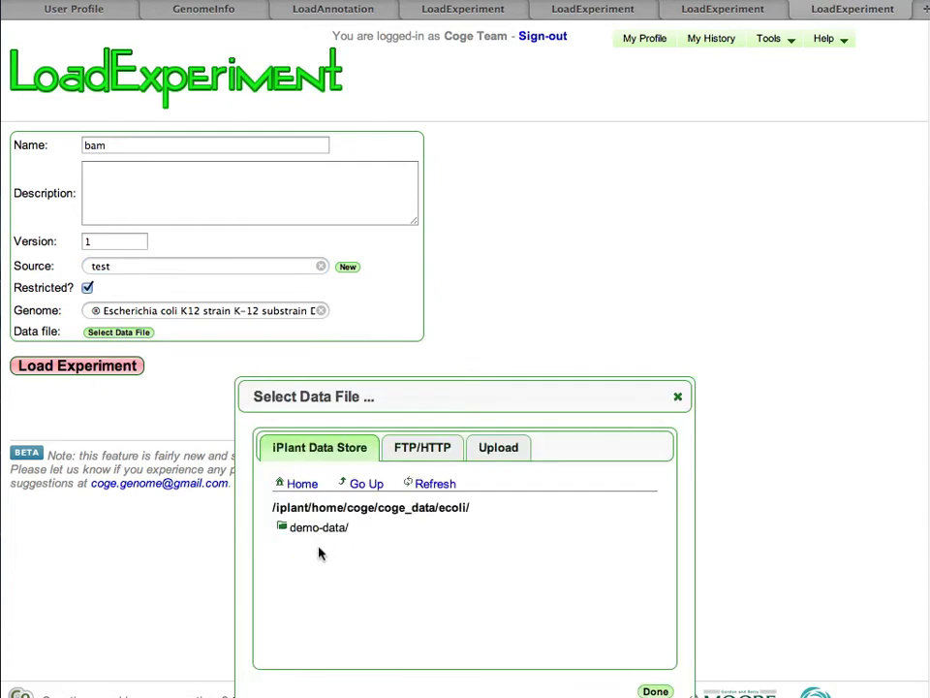
pyautogui.click(321, 527)
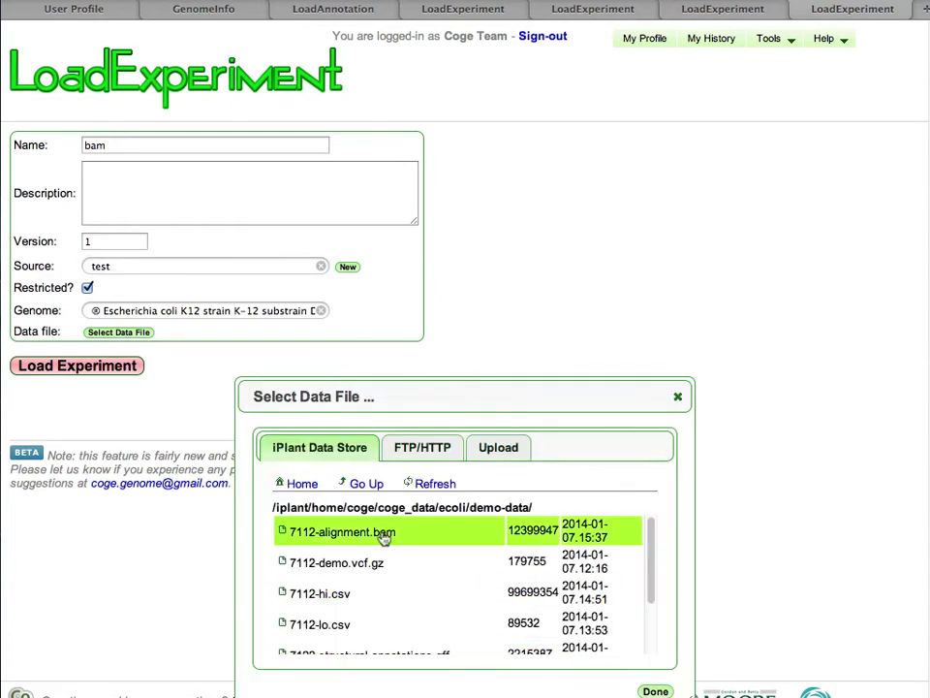
pyautogui.click(384, 538)
pyautogui.click(107, 380)
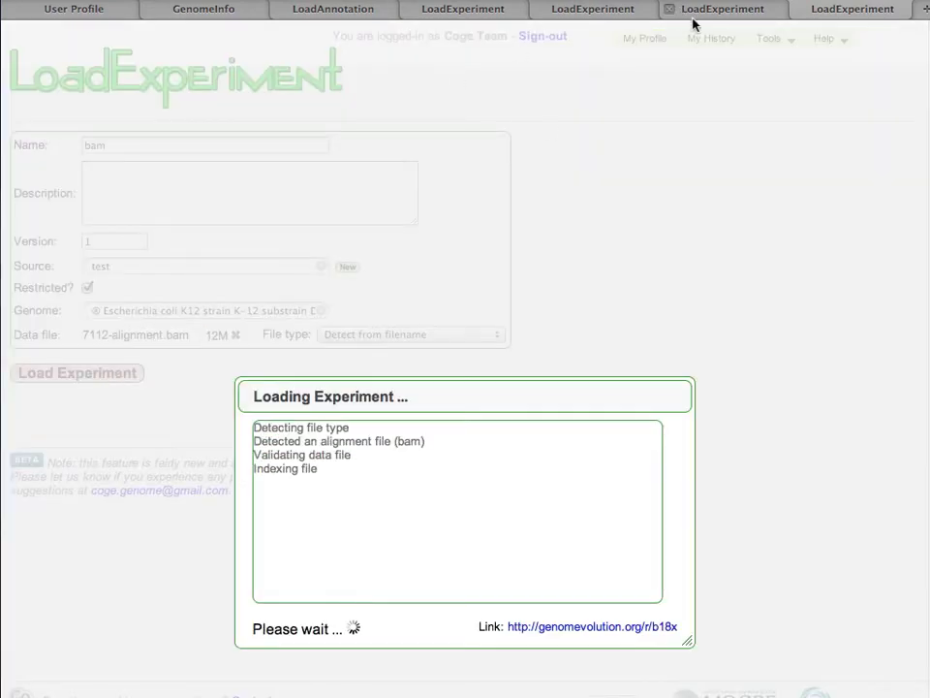
# Confirm the annotation load and the vcf, expression 1, test and bam experiment loads have finished
pyautogui.click(194, 10)
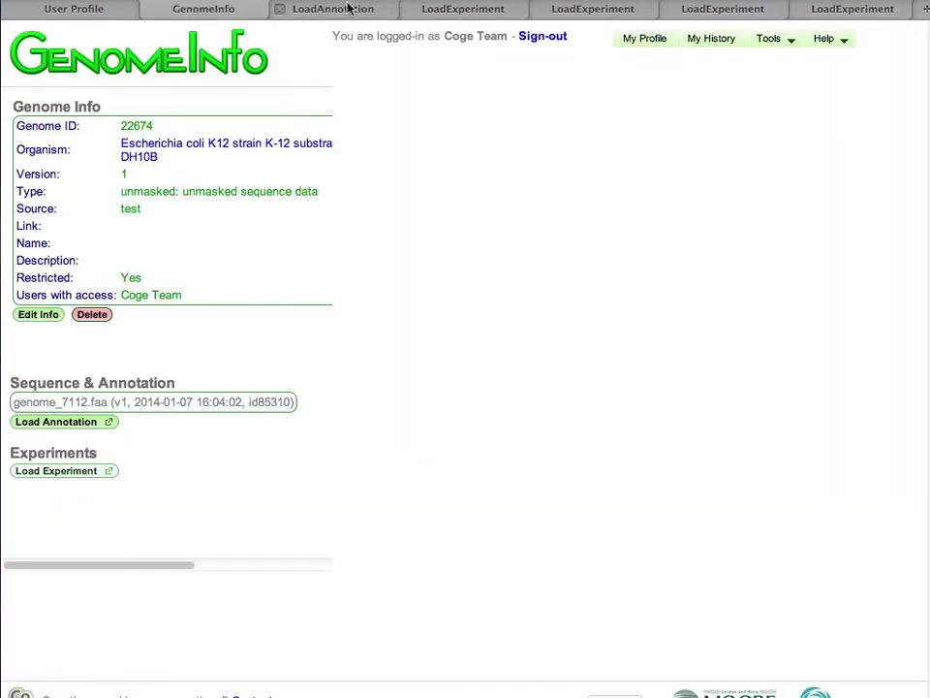
pyautogui.click(348, 9)
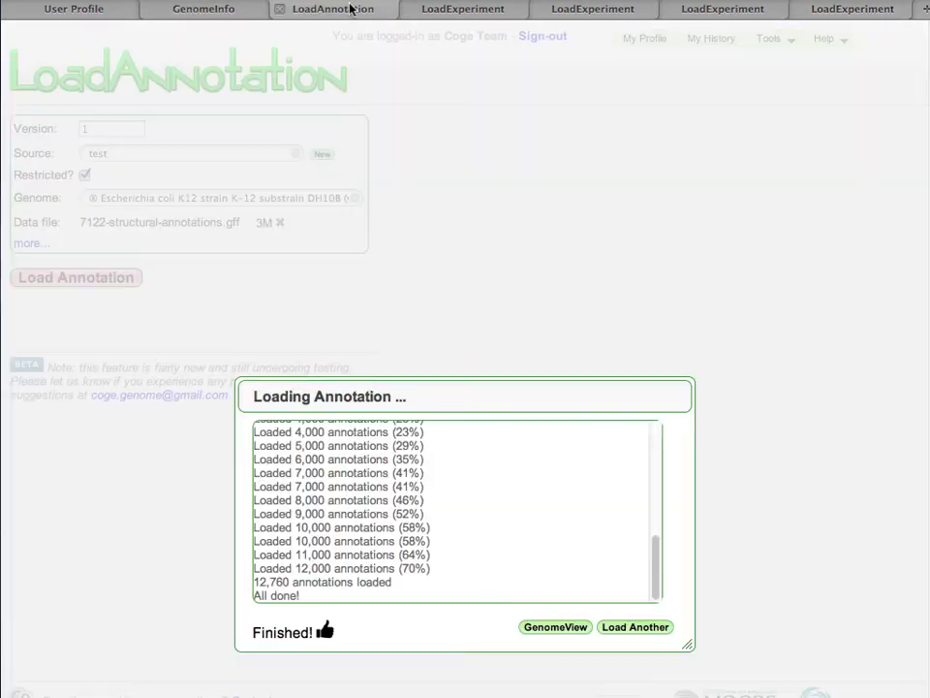
pyautogui.click(440, 9)
pyautogui.click(569, 9)
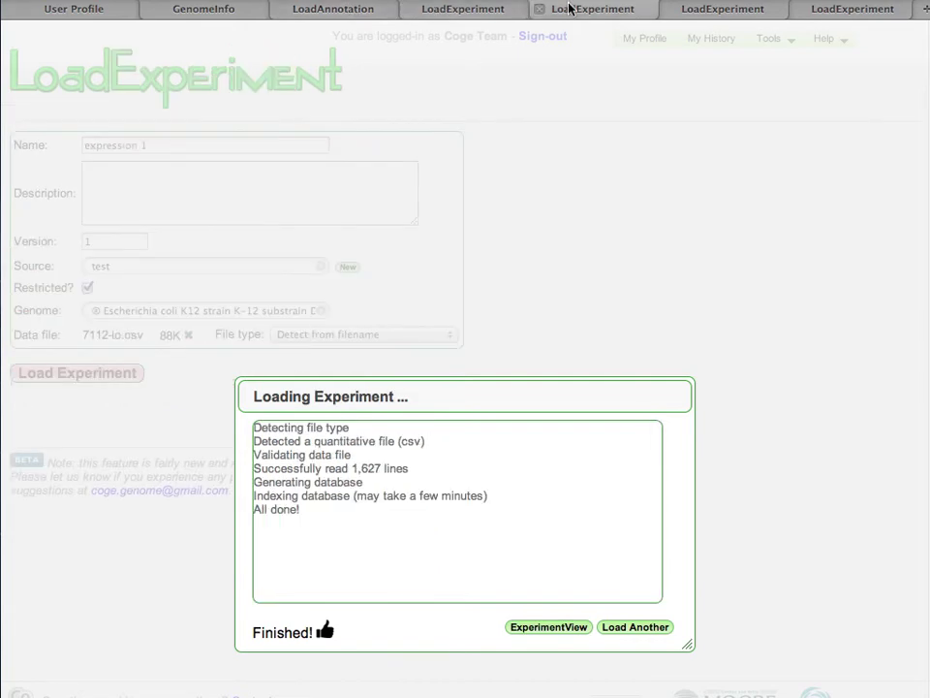
pyautogui.click(721, 9)
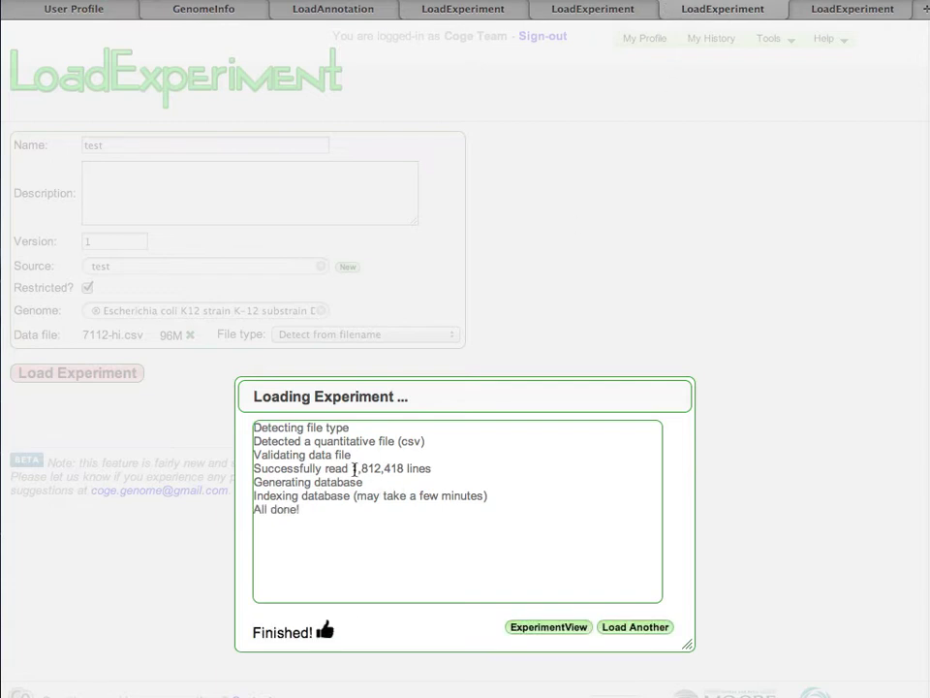
pyautogui.click(853, 12)
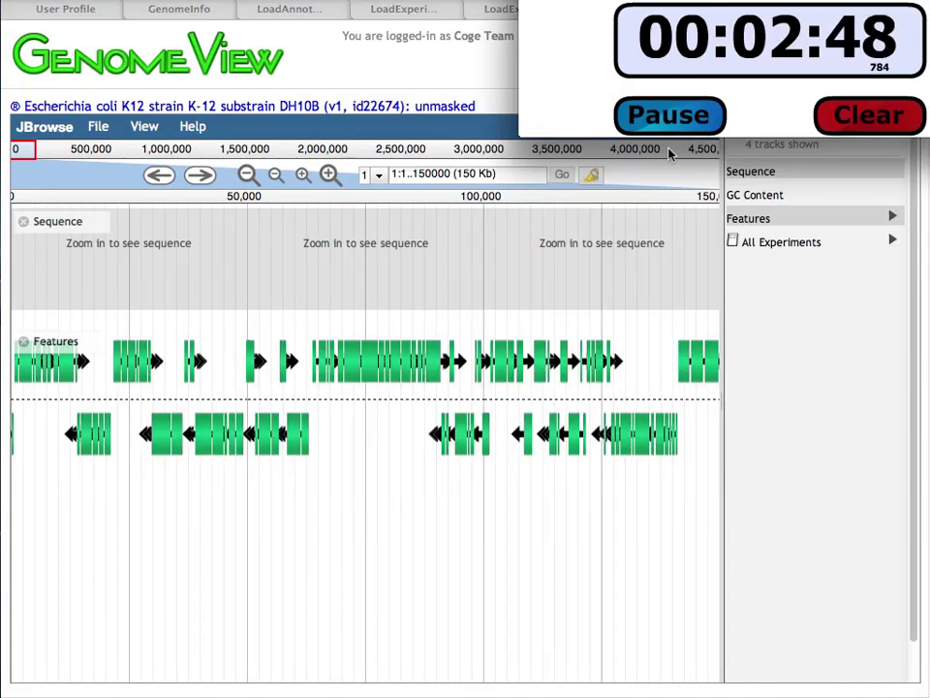
# Drop the Sequence track, inspect the gene at 84742..85893, then expand All Experiments
pyautogui.click(681, 120)
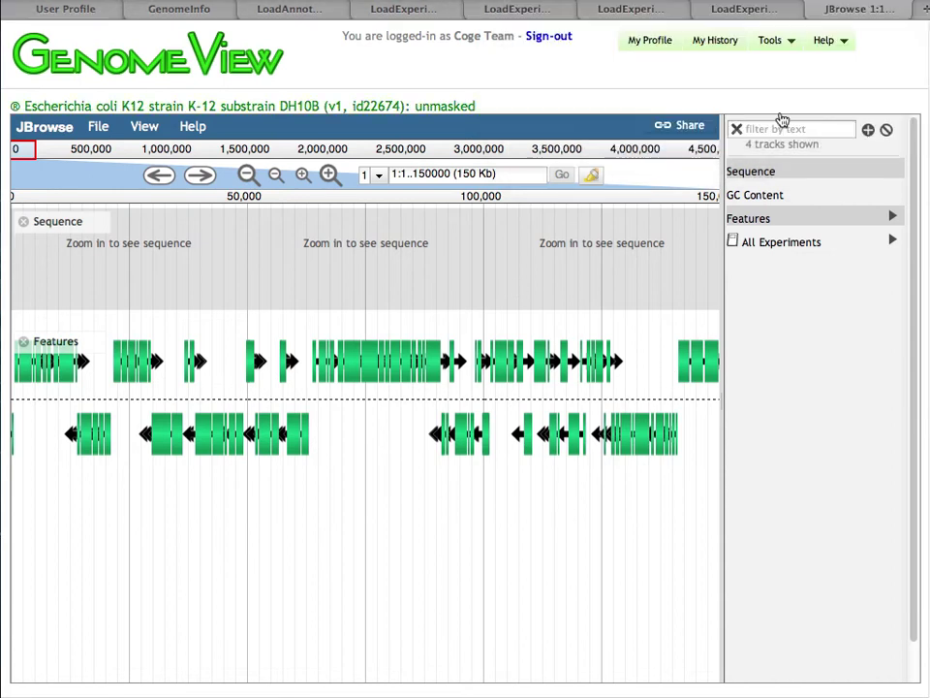
pyautogui.click(761, 172)
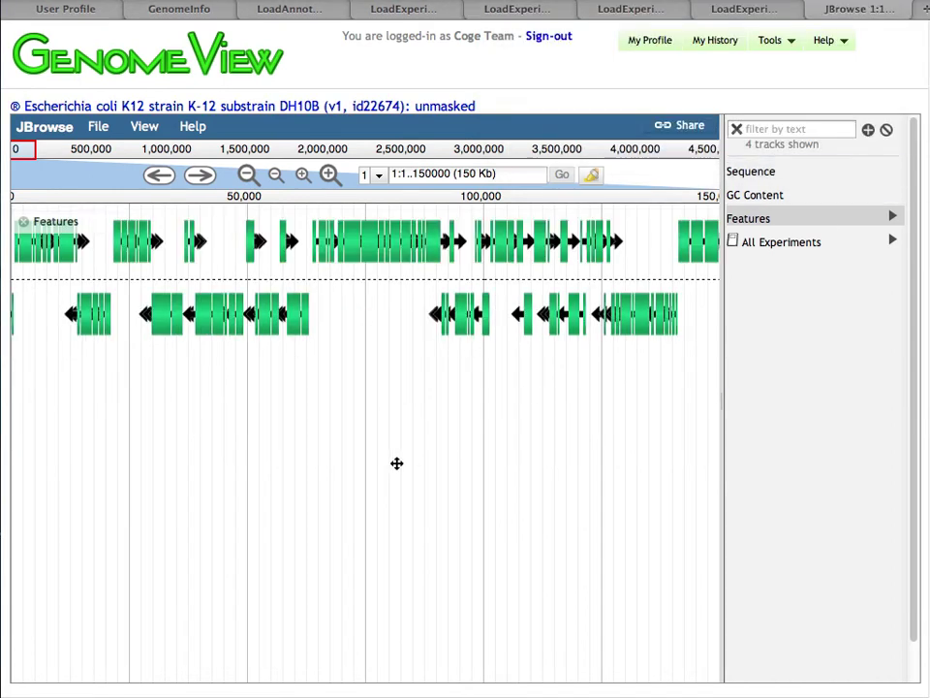
pyautogui.moveTo(397, 463); pyautogui.dragTo(235, 351)
pyautogui.click(166, 262)
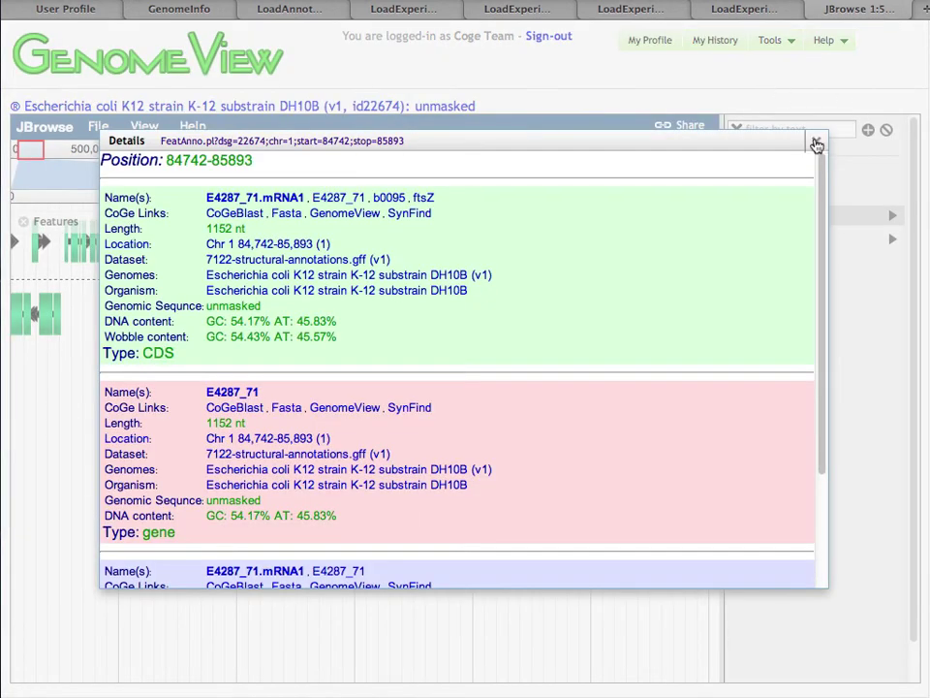
pyautogui.click(816, 141)
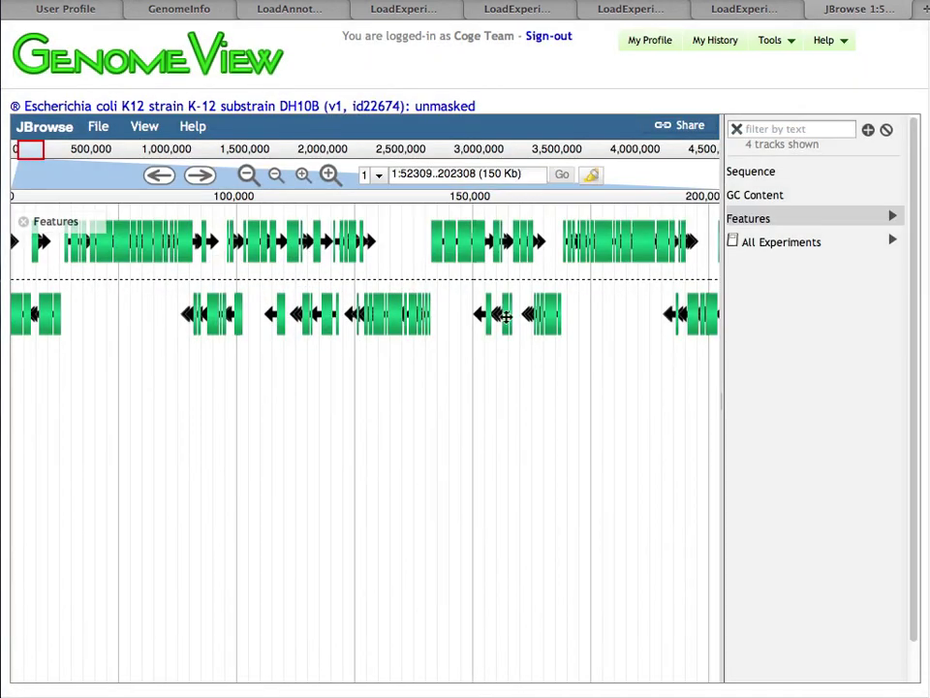
pyautogui.click(891, 241)
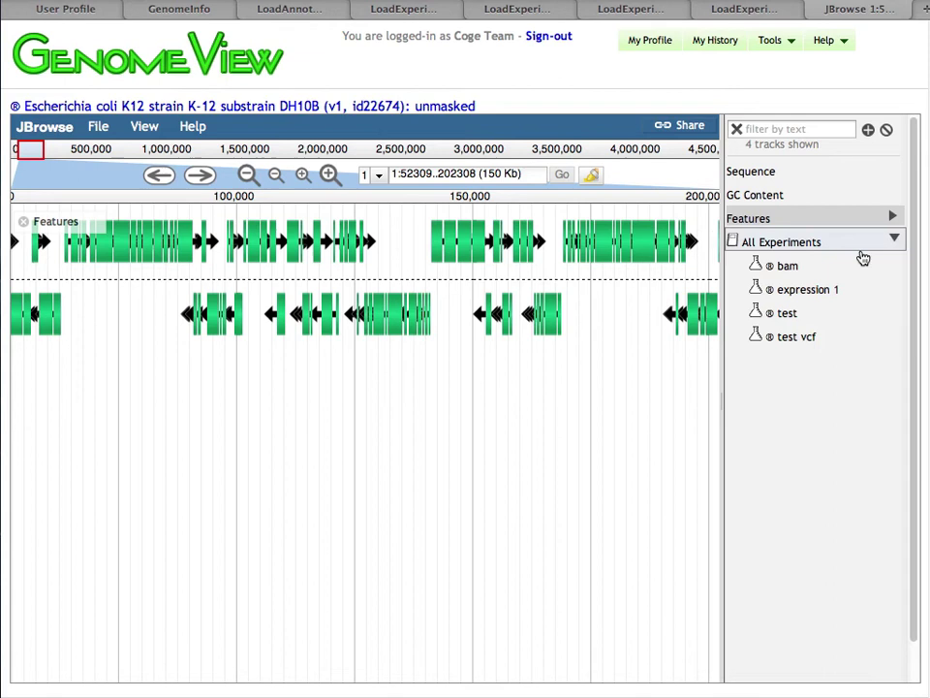
# Display the expression 1 and test tracks and zoom to region 158,463–164,425
pyautogui.click(814, 297)
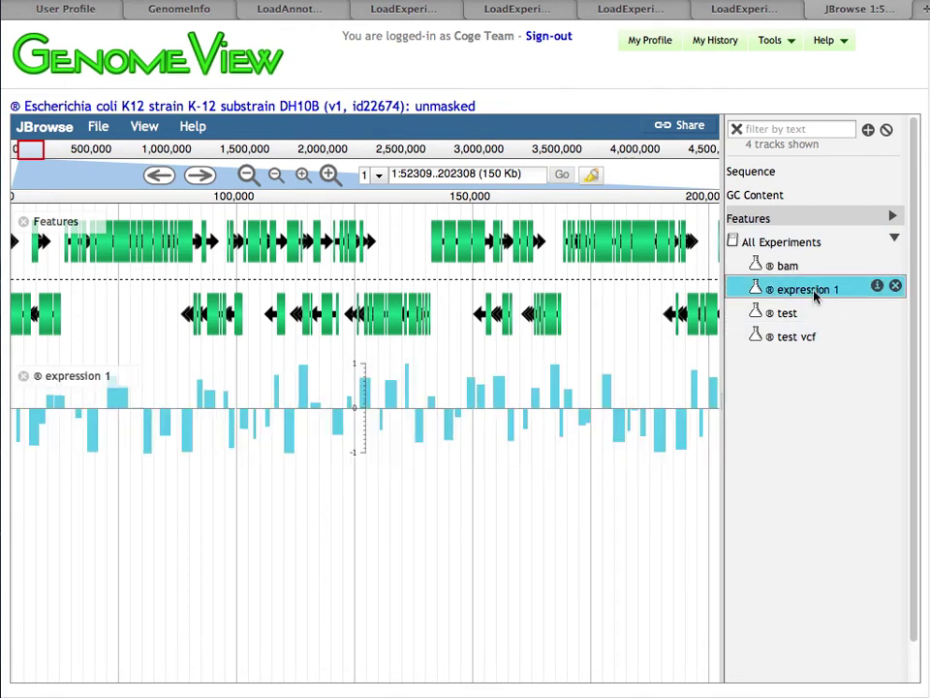
pyautogui.moveTo(534, 482); pyautogui.dragTo(301, 502)
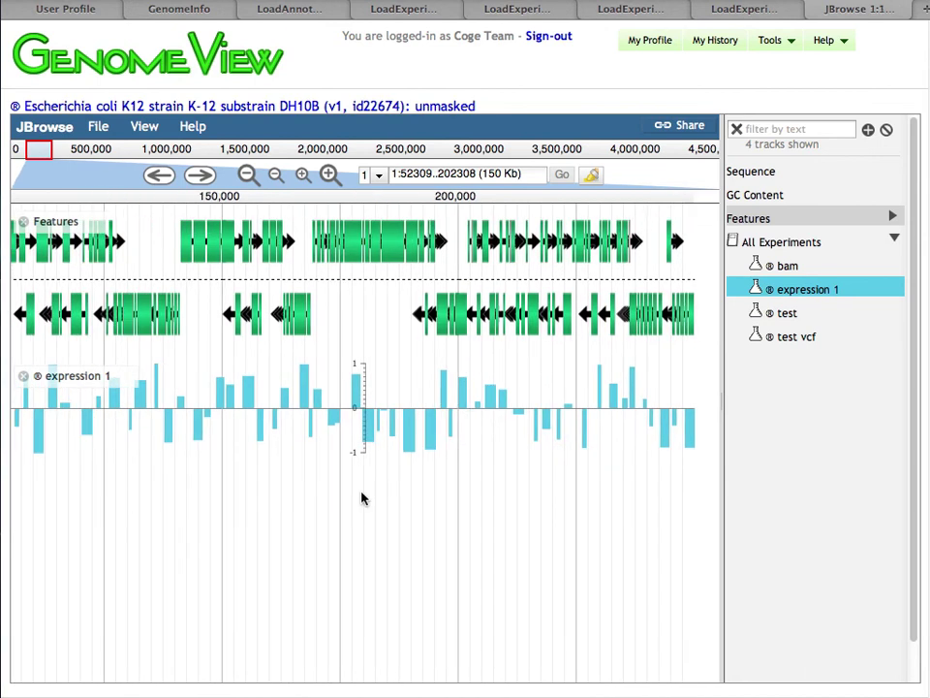
pyautogui.click(816, 314)
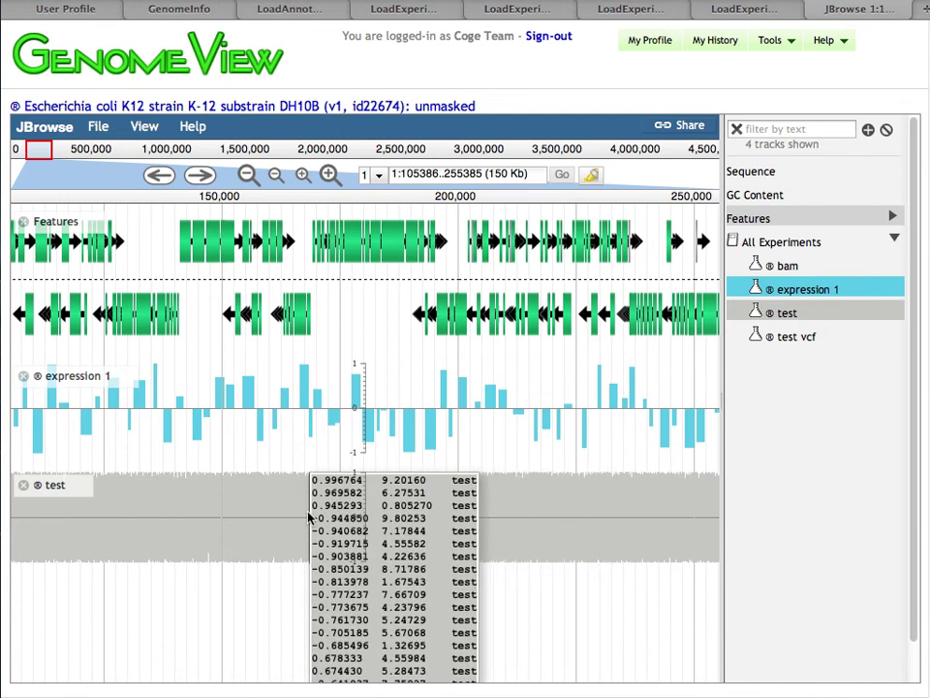
pyautogui.moveTo(262, 203); pyautogui.dragTo(290, 206)
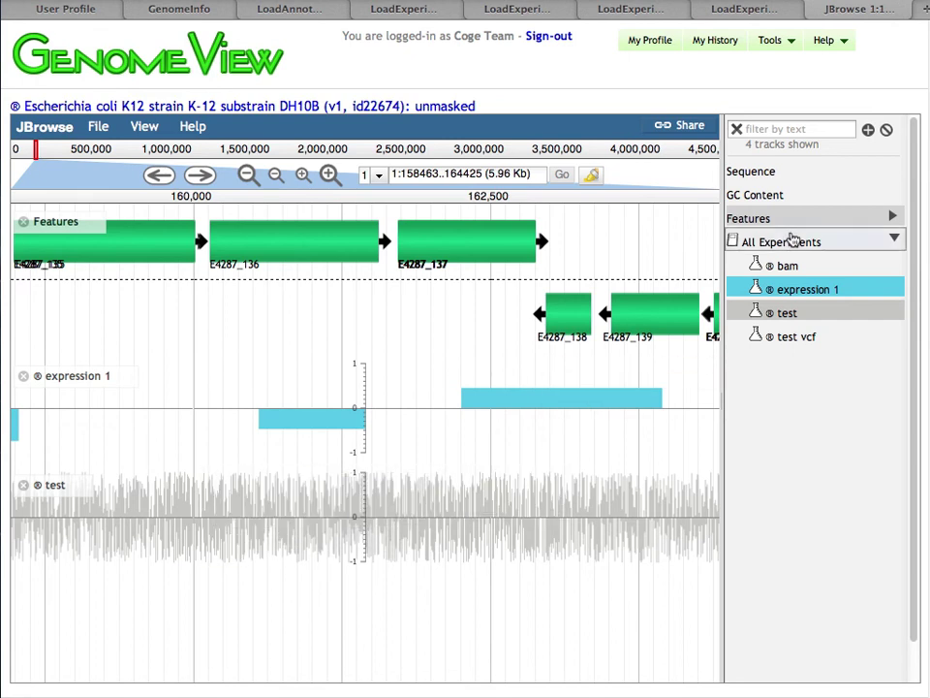
# Show the test vcf variant track and zoom into roughly positions 160,266–161,053
pyautogui.click(801, 339)
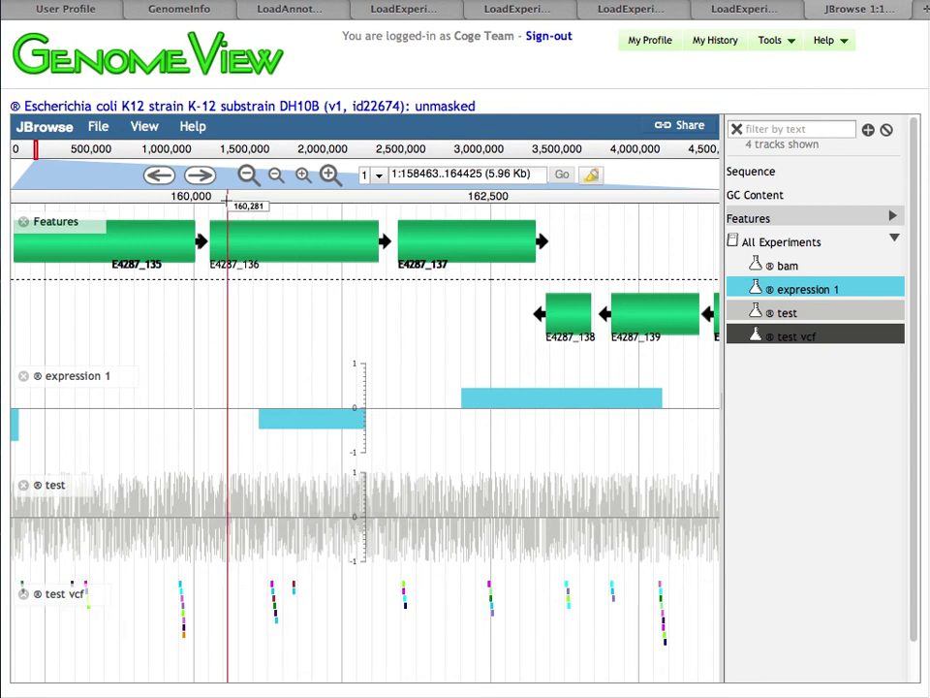
pyautogui.moveTo(224, 197); pyautogui.dragTo(319, 220)
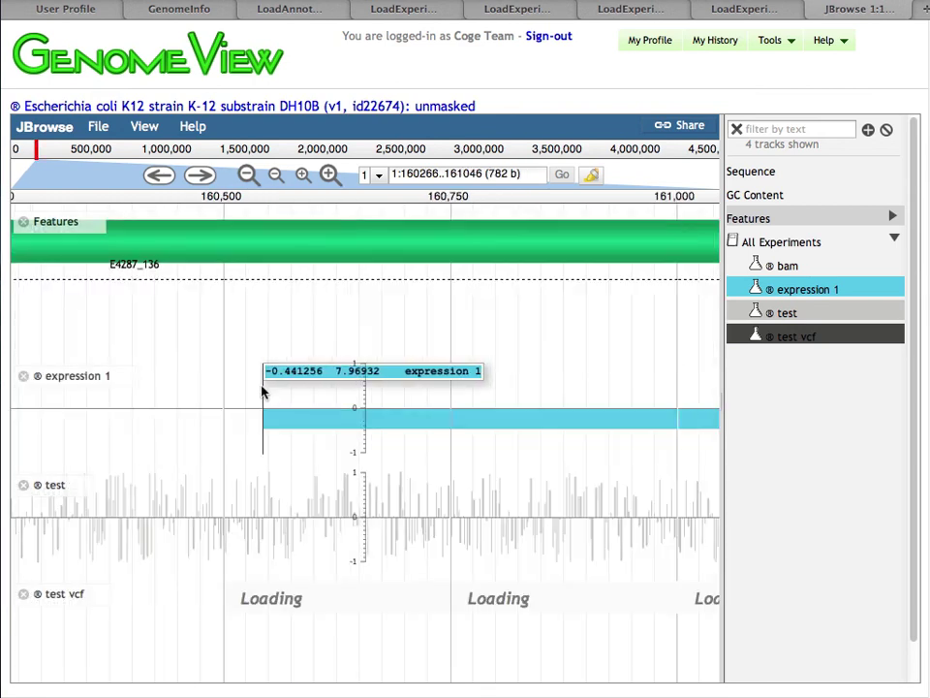
pyautogui.moveTo(335, 665); pyautogui.dragTo(301, 541)
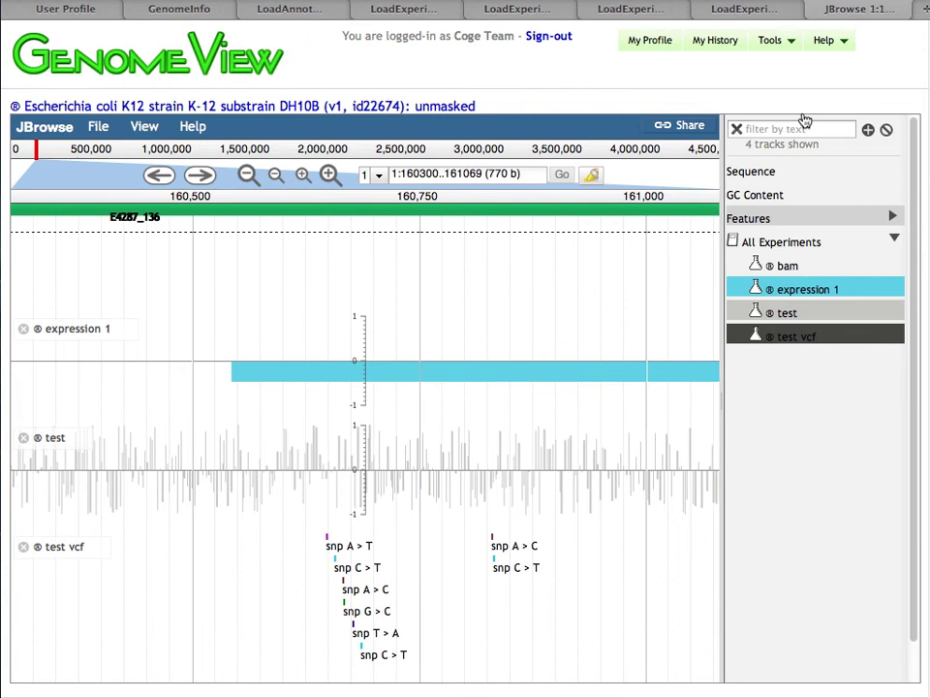
# Add the bam reads track and zoom out to about 15.6 Kb, spanning 151,701–167,080
pyautogui.click(772, 276)
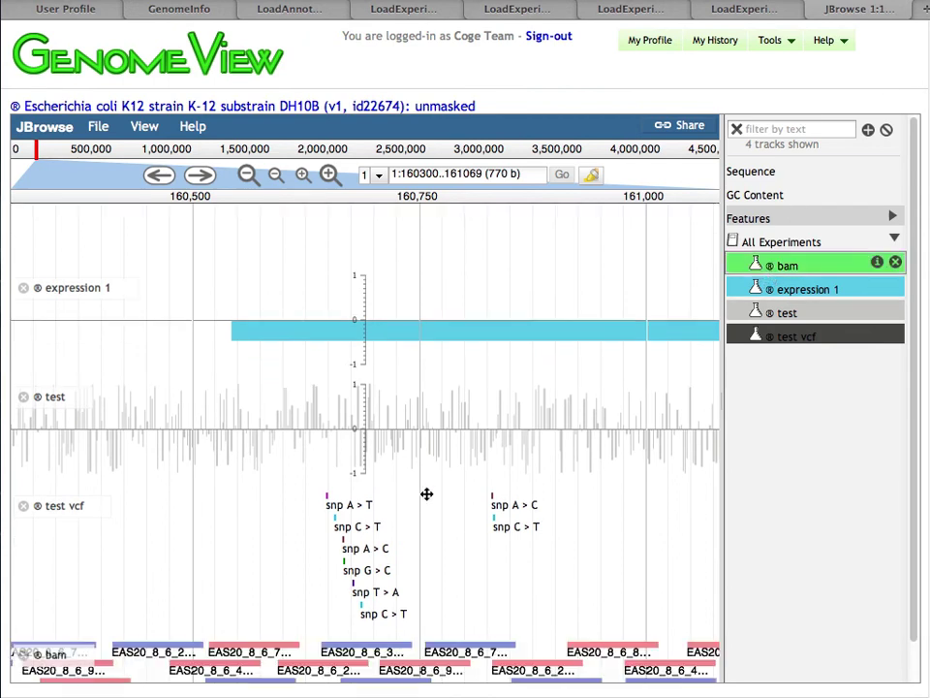
pyautogui.scroll(-2, 417, 500)
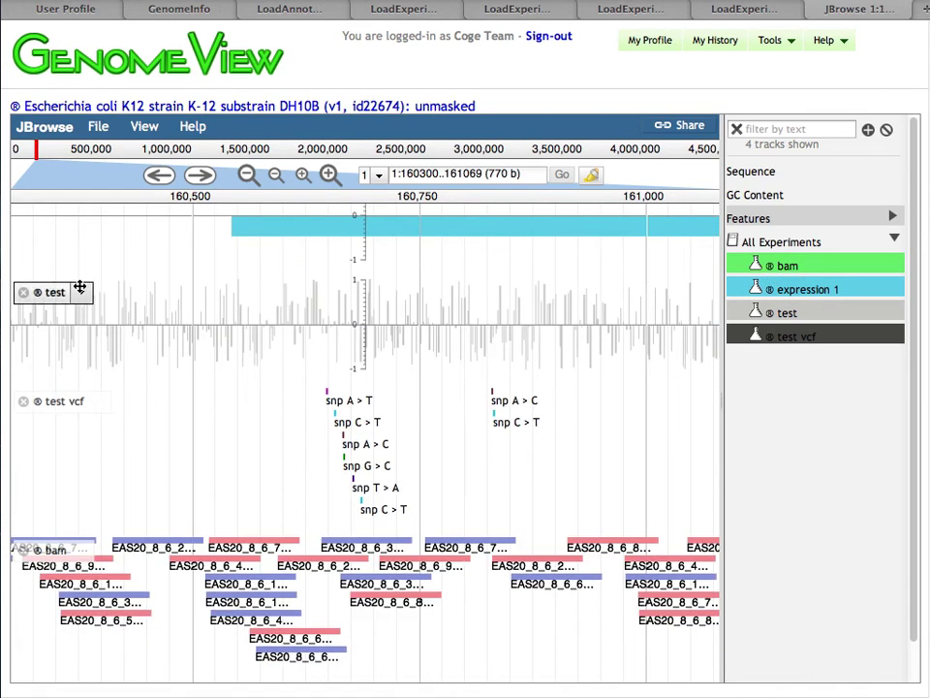
pyautogui.click(247, 176)
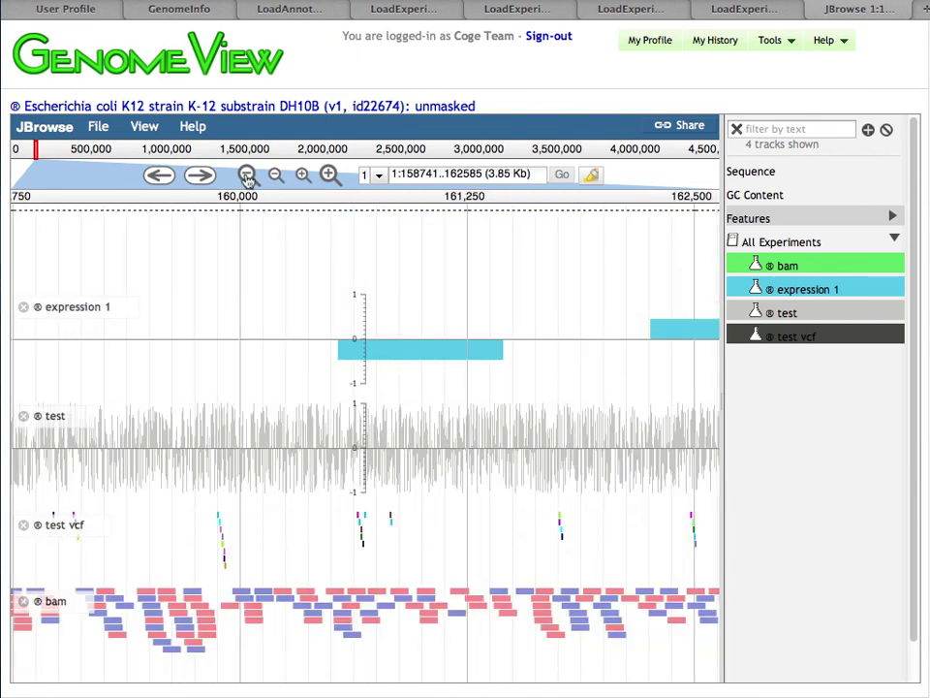
pyautogui.click(247, 176)
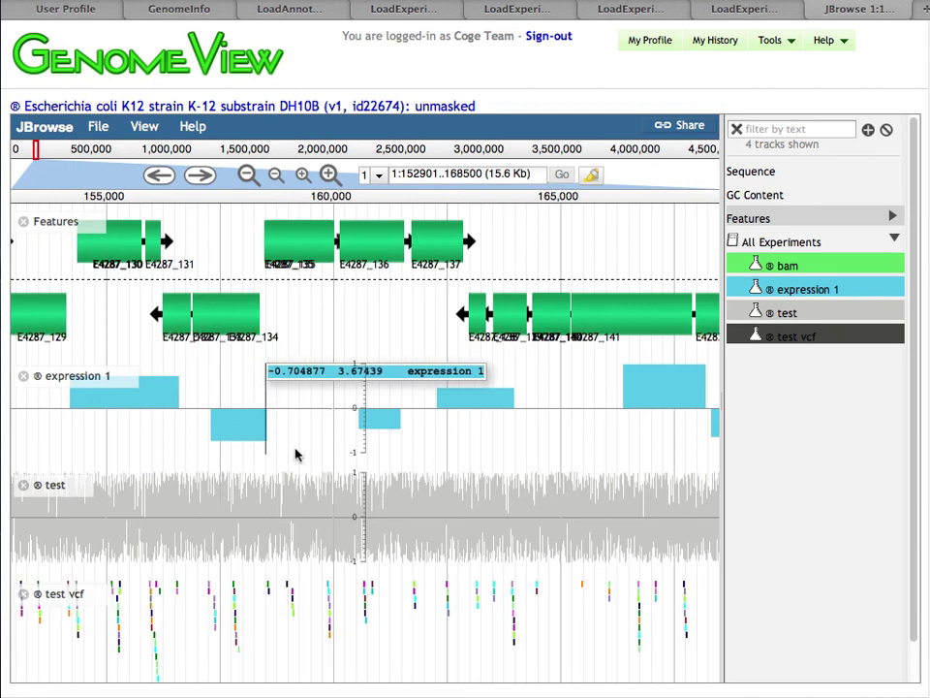
pyautogui.moveTo(297, 452); pyautogui.dragTo(355, 470)
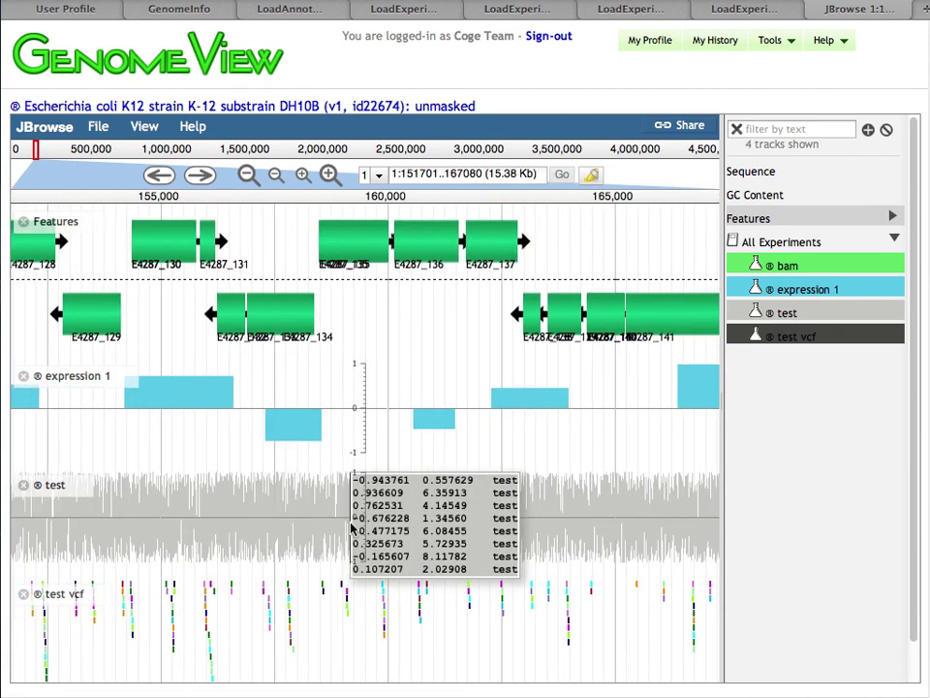
# On the user profile page, tick E. coli K12 genome id22674 in My Stuff
pyautogui.click(64, 9)
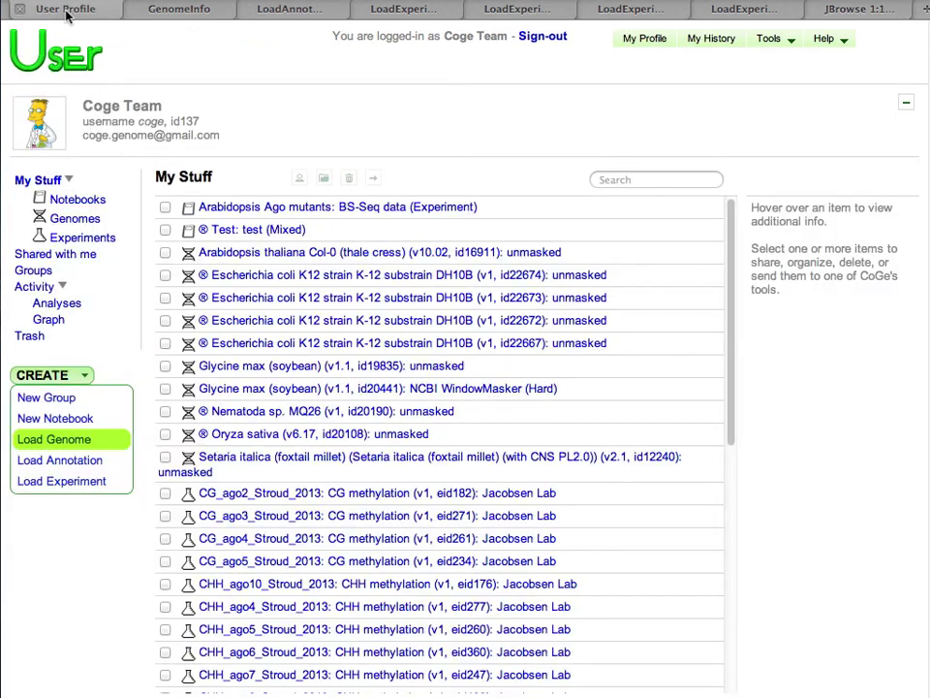
pyautogui.click(633, 178)
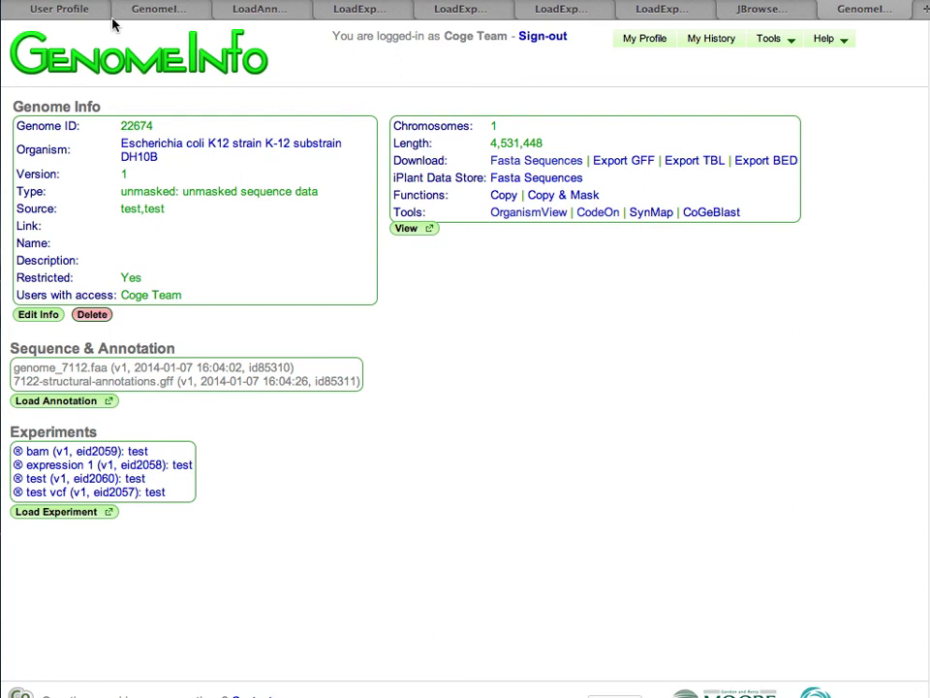
pyautogui.click(61, 11)
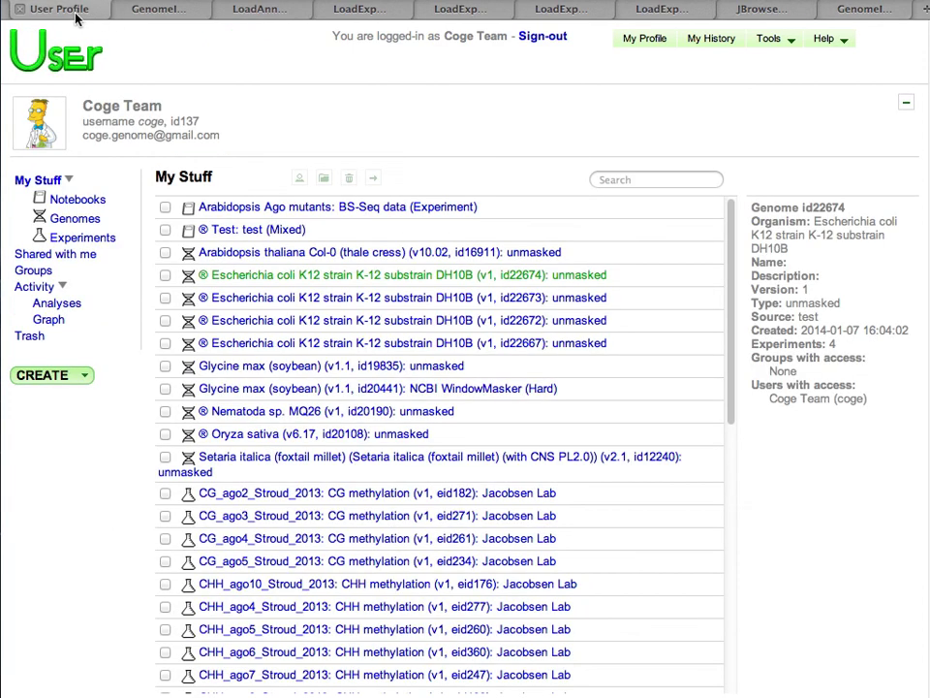
pyautogui.click(164, 277)
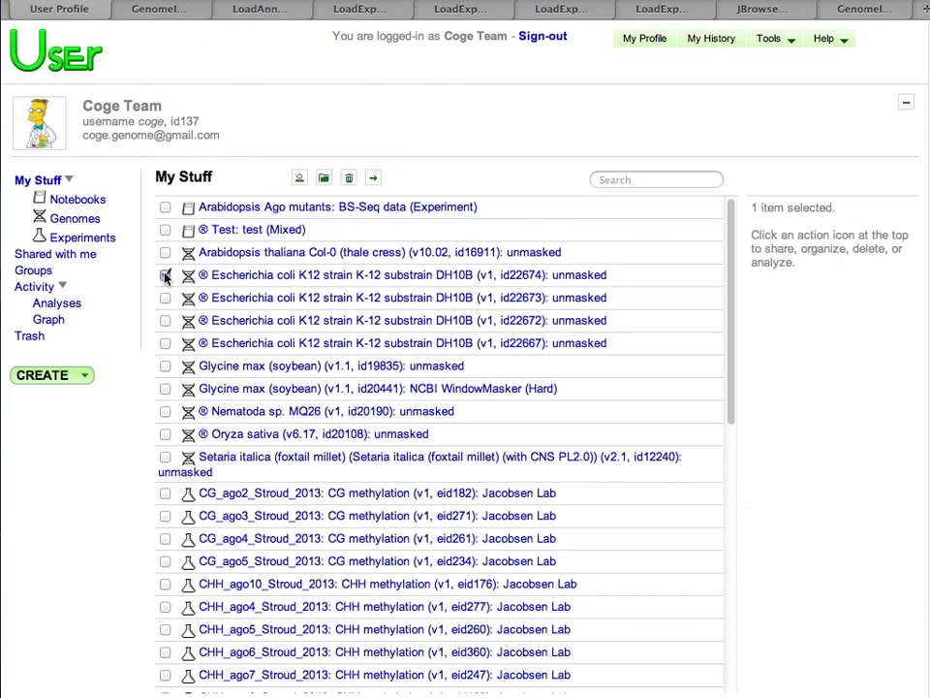
# Open Share Items for genome id22674 and add the first user as Reader
pyautogui.click(300, 179)
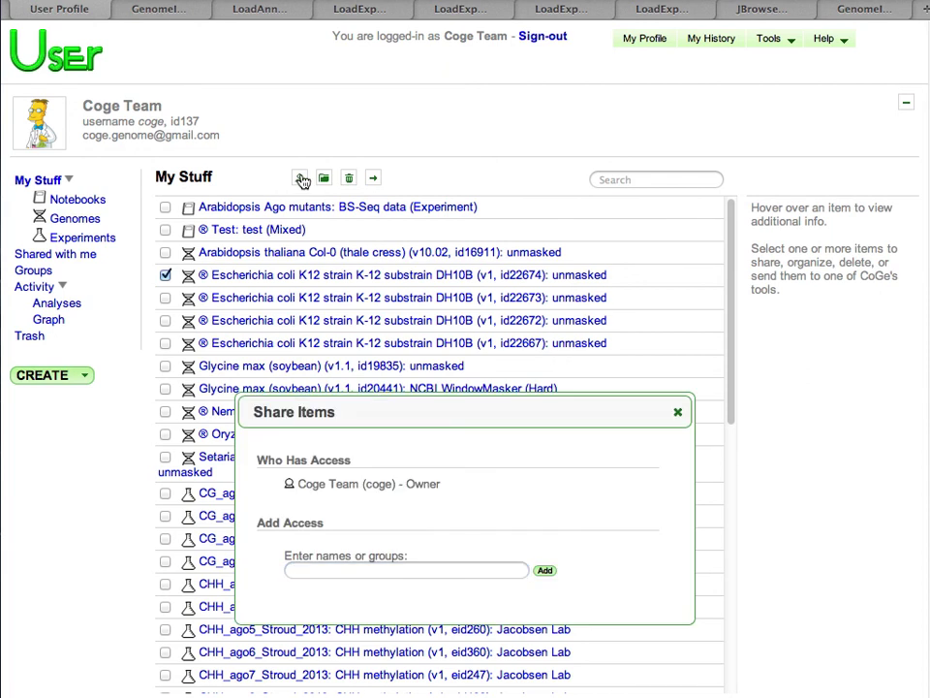
pyautogui.click(317, 573)
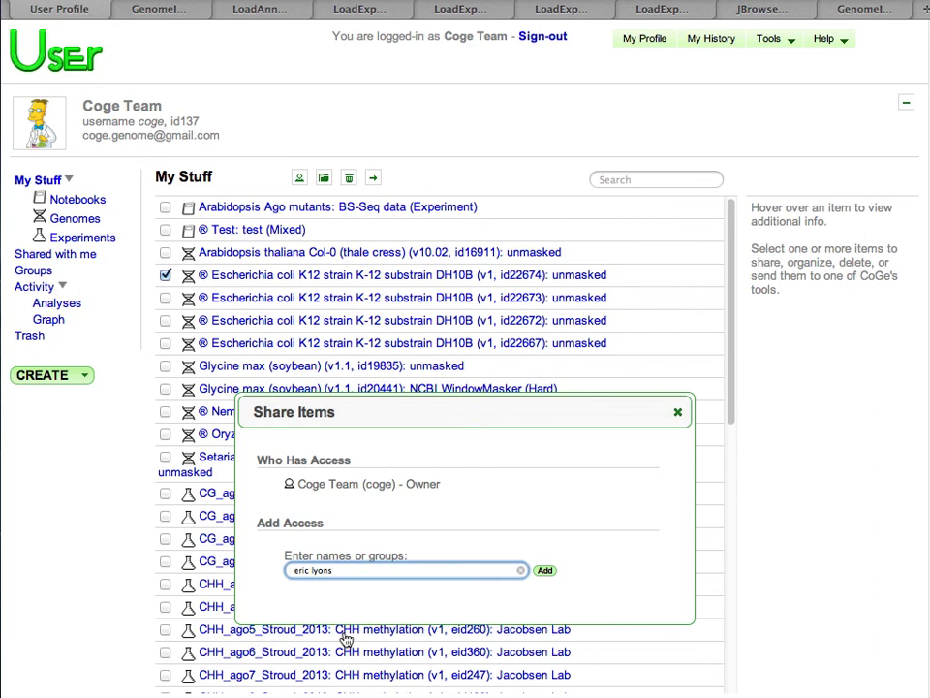
pyautogui.press('BackSpace')
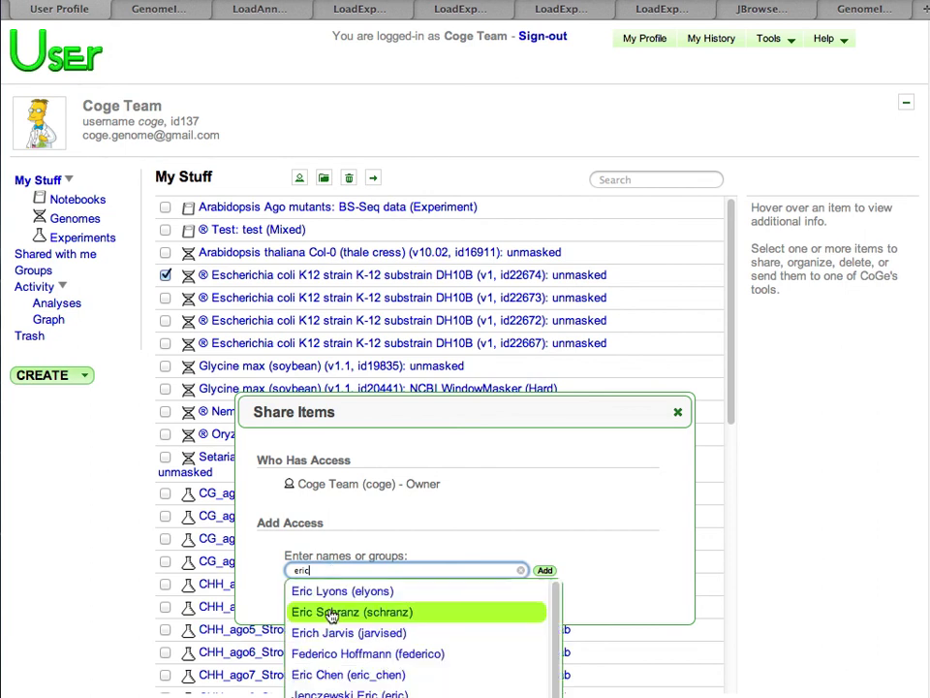
pyautogui.click(347, 592)
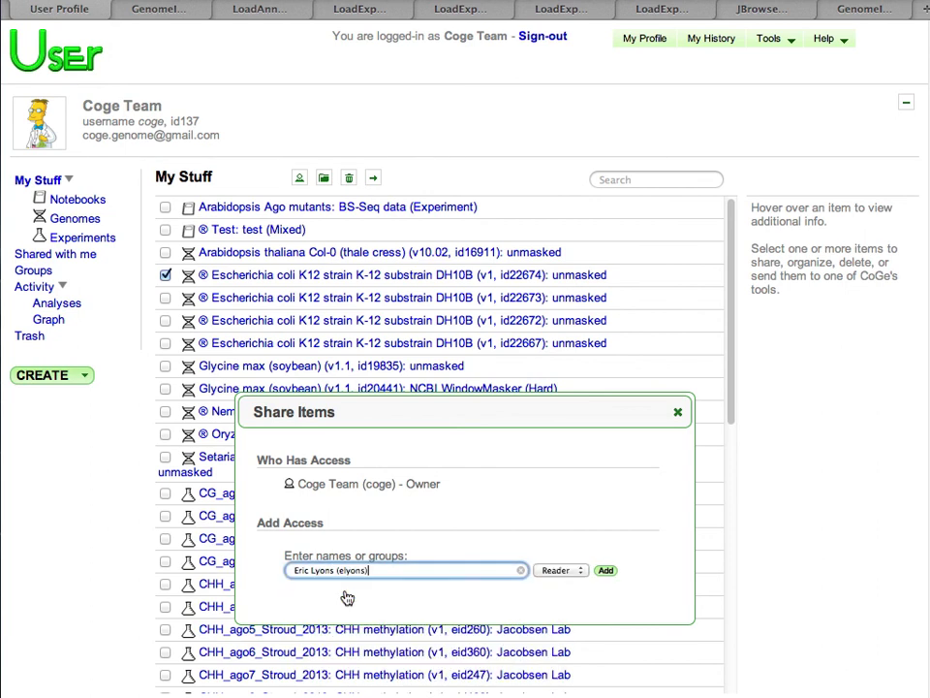
pyautogui.click(606, 572)
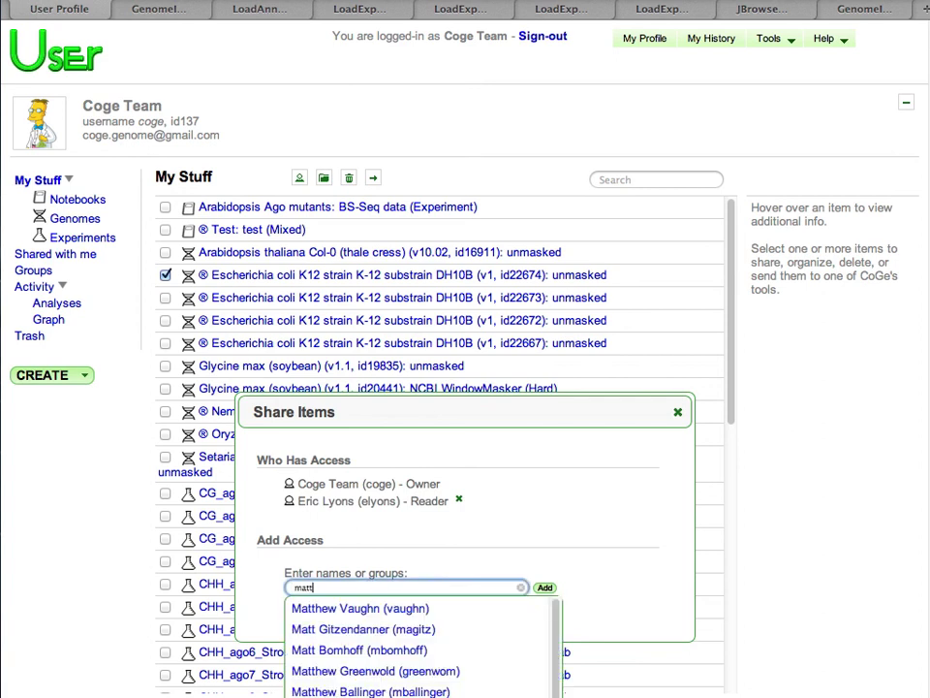
# Add the second user with Editor access
pyautogui.click(413, 536)
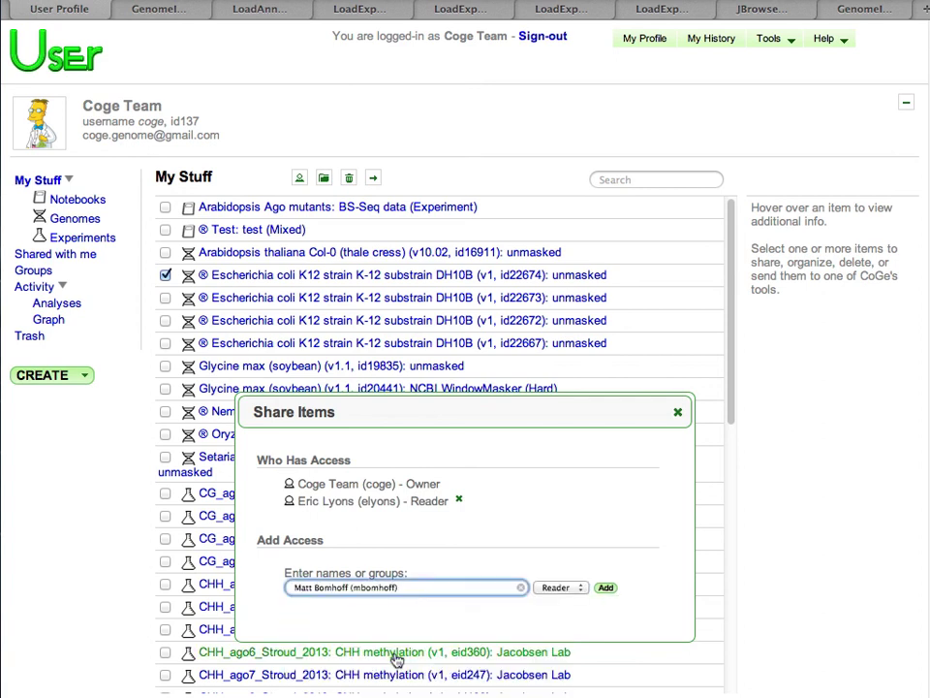
pyautogui.click(573, 587)
pyautogui.click(555, 576)
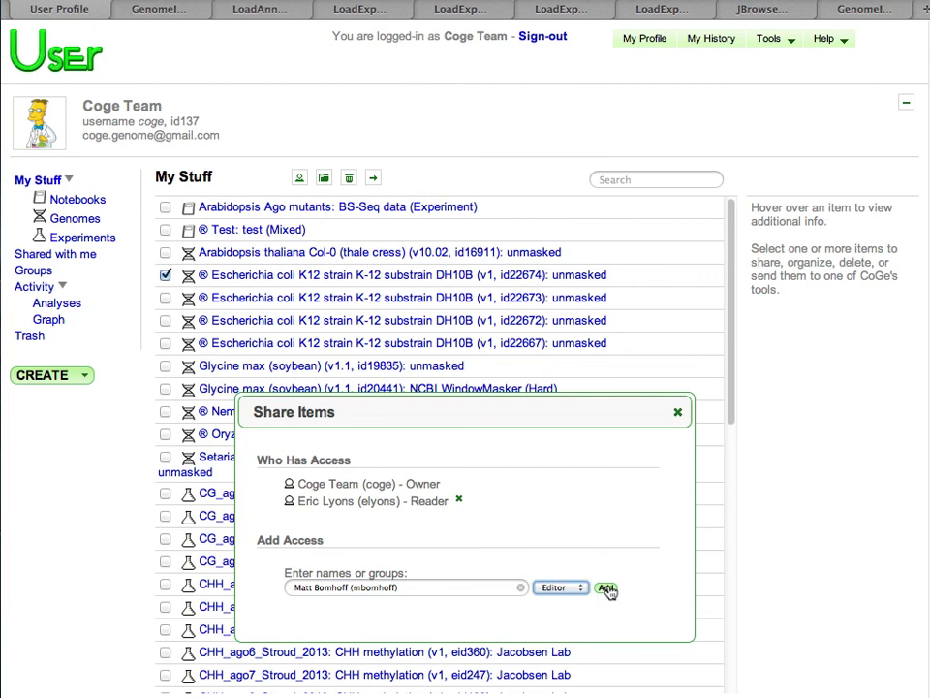
pyautogui.click(605, 588)
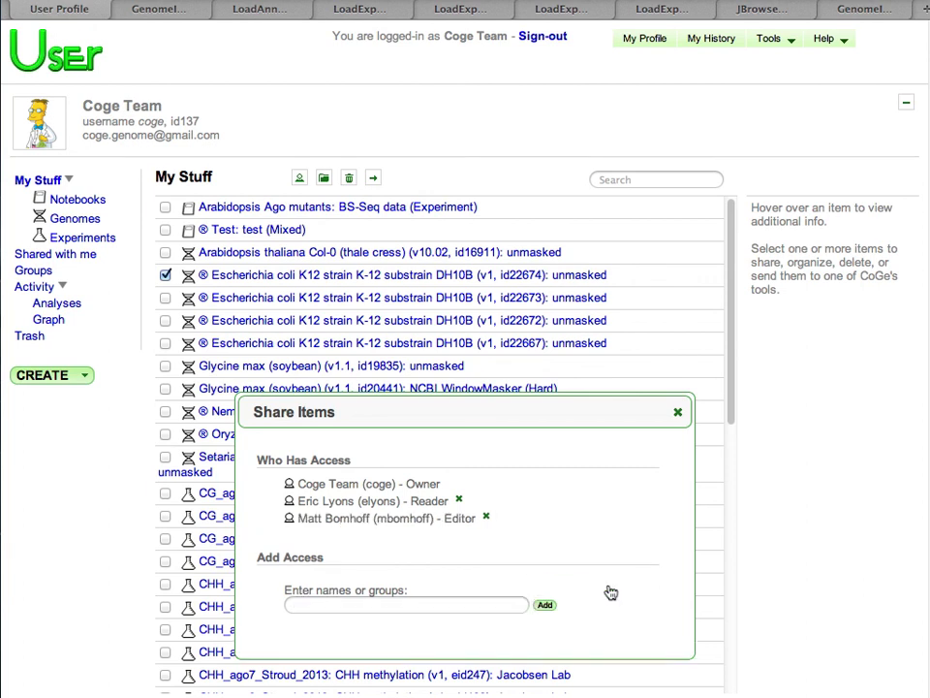
# Close the Share Items window to return to the My Stuff list
pyautogui.click(677, 355)
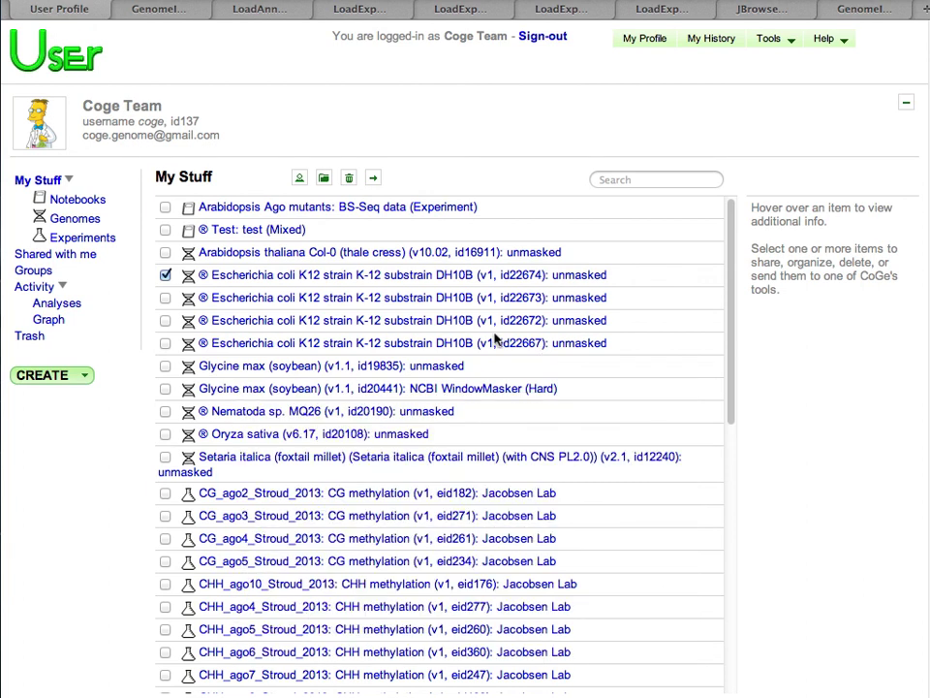